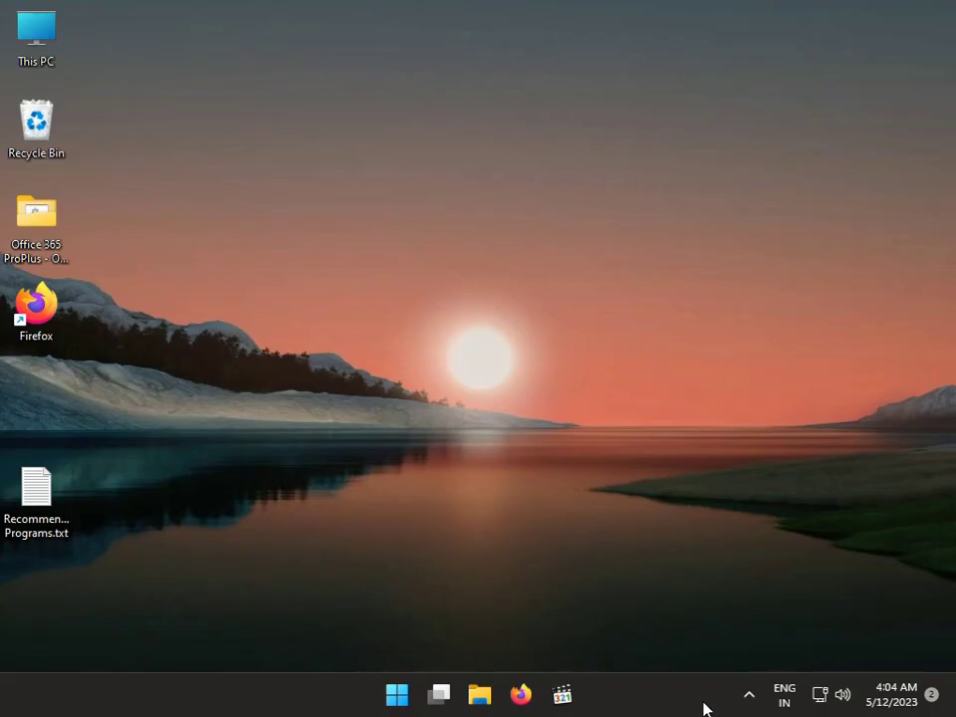
# Open the list of other troubleshooters in the Windows system troubleshoot settings.
pyautogui.click(397, 695)
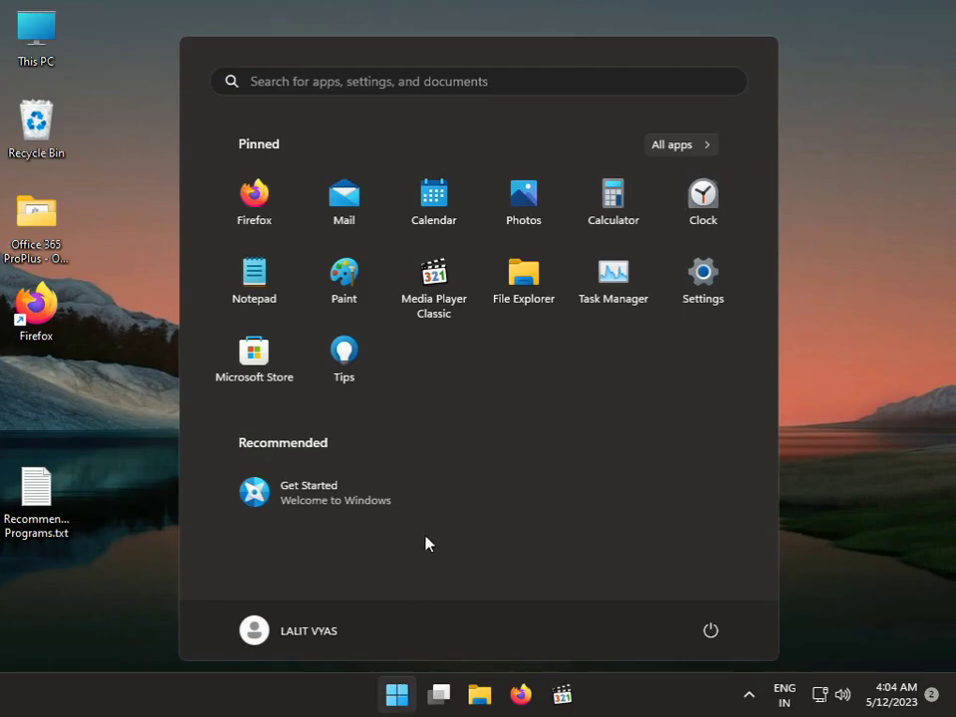
pyautogui.click(702, 284)
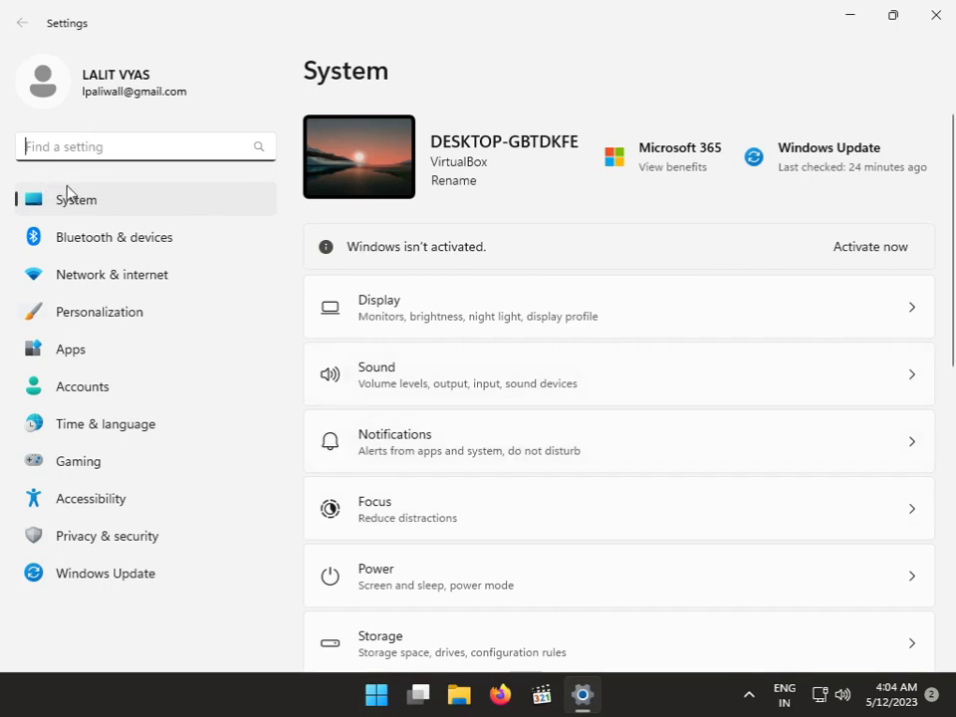
pyautogui.scroll(-5, 531, 539)
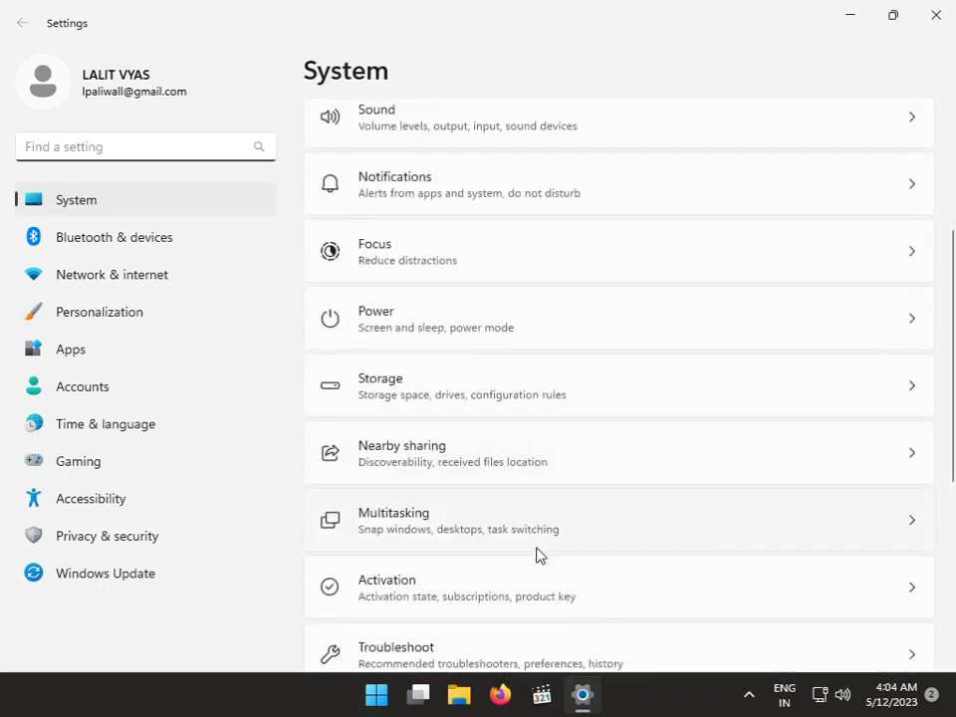
pyautogui.click(446, 565)
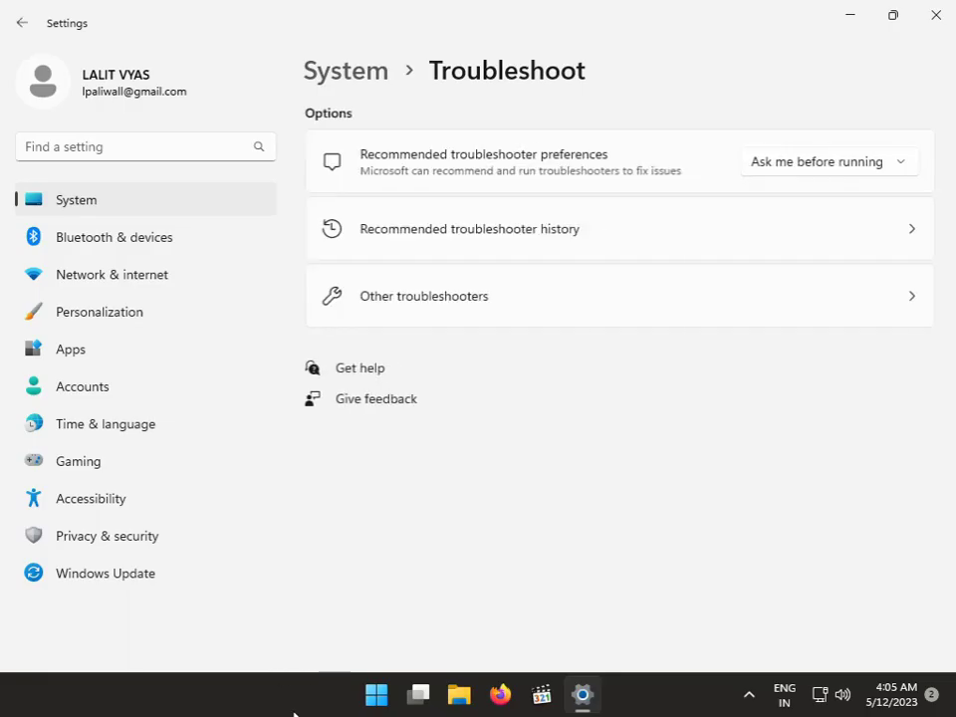
pyautogui.click(481, 314)
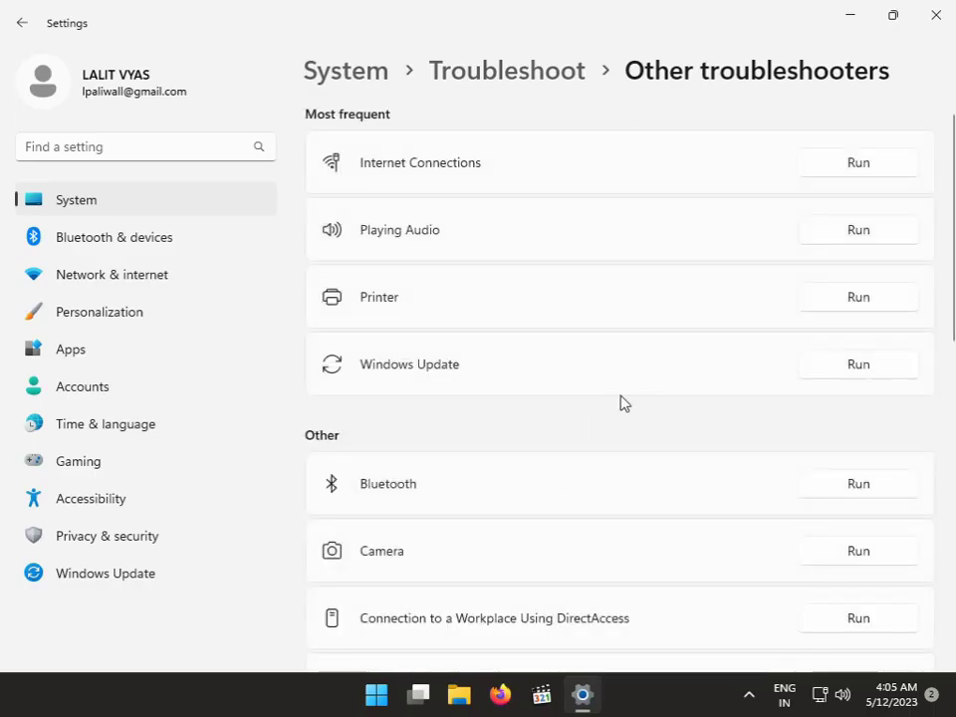
# Run the Printer troubleshooter, close it when it finishes, and close Settings.
pyautogui.click(861, 299)
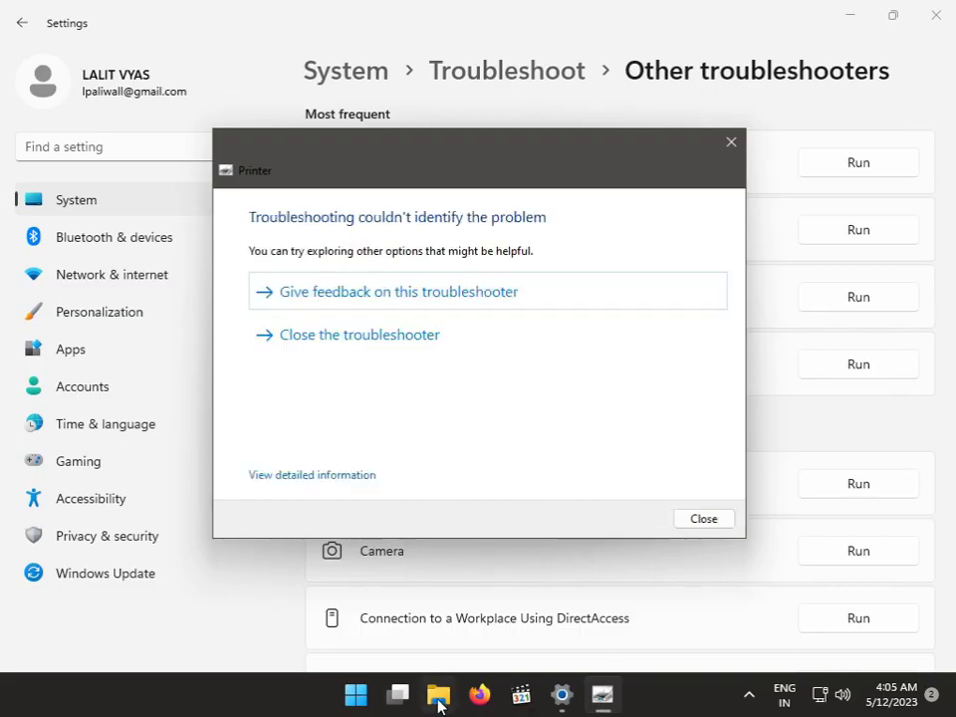
pyautogui.click(719, 520)
pyautogui.click(940, 15)
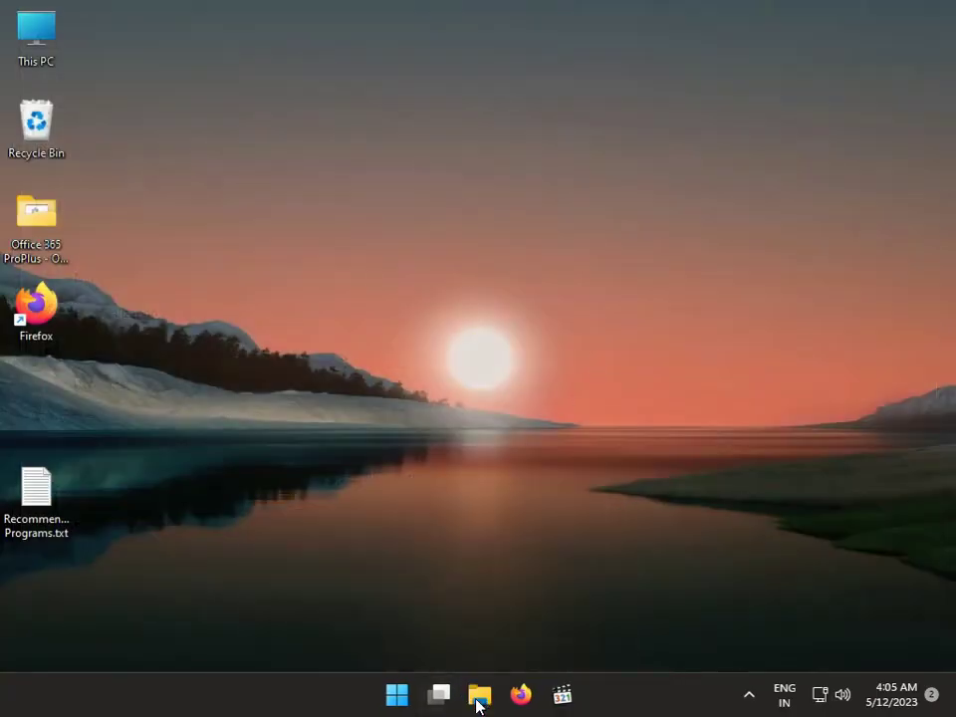
# Open Computer Management for This PC and display Device Manager in it.
pyautogui.click(479, 695)
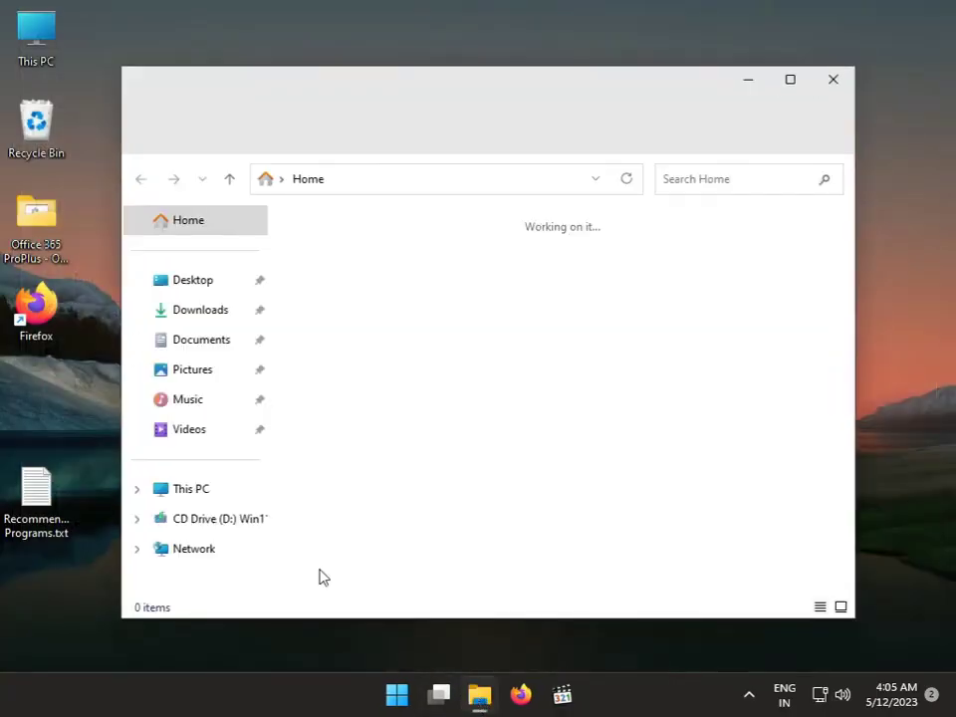
pyautogui.rightClick(203, 498)
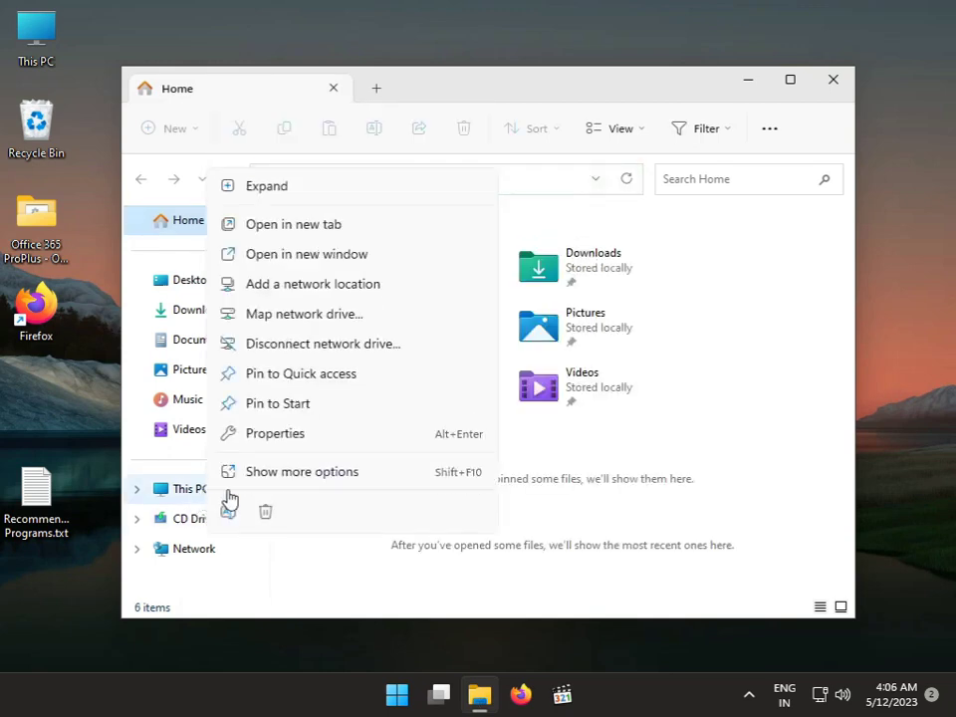
pyautogui.click(298, 476)
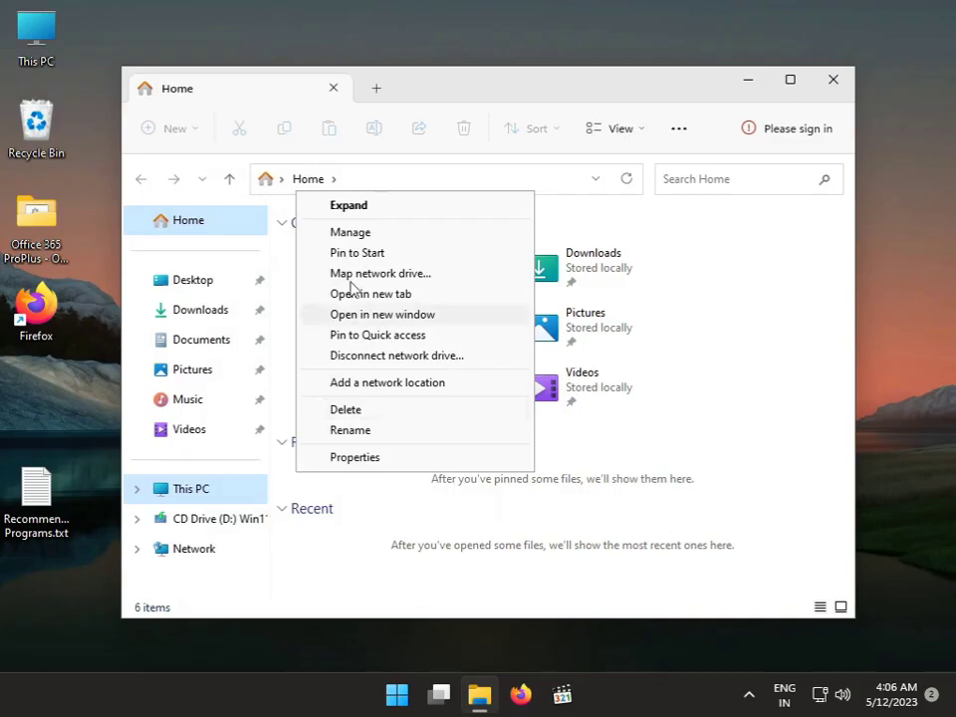
pyautogui.click(387, 231)
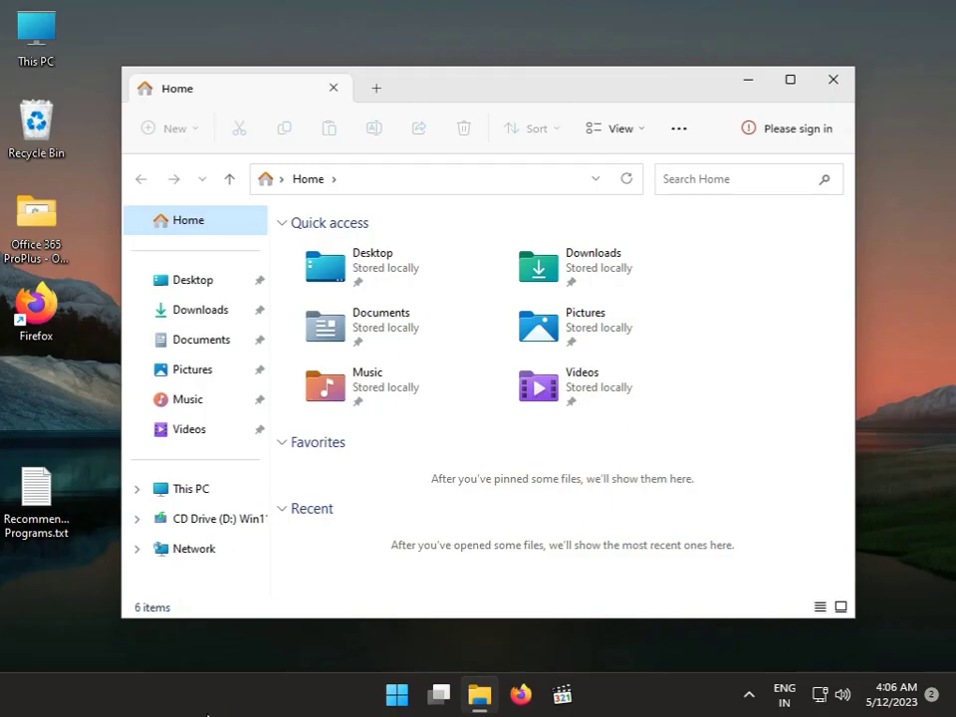
pyautogui.click(842, 79)
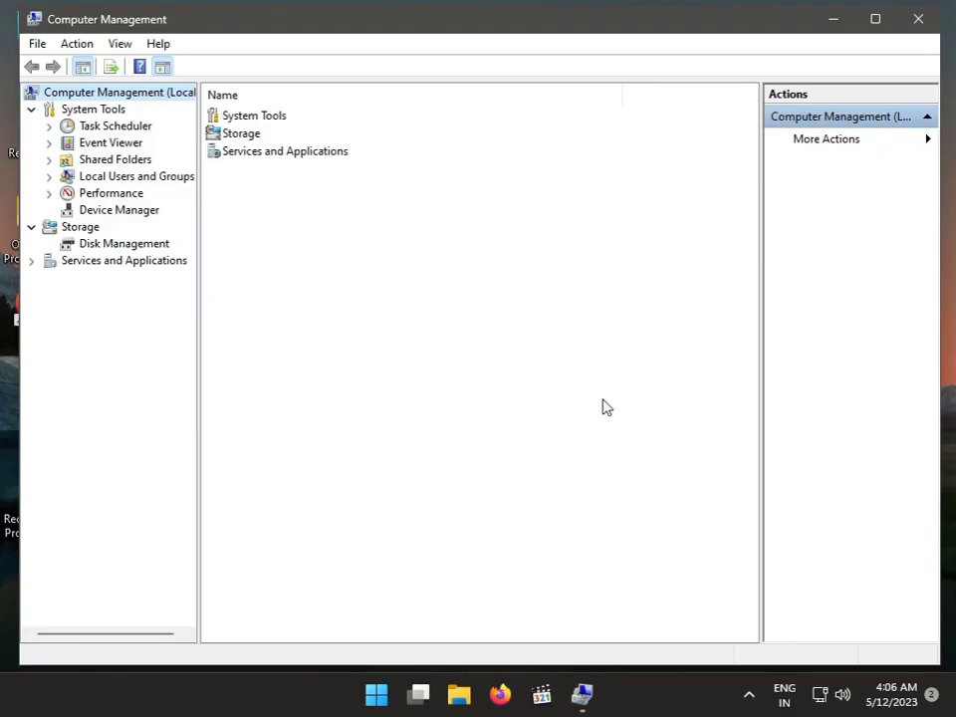
pyautogui.click(113, 243)
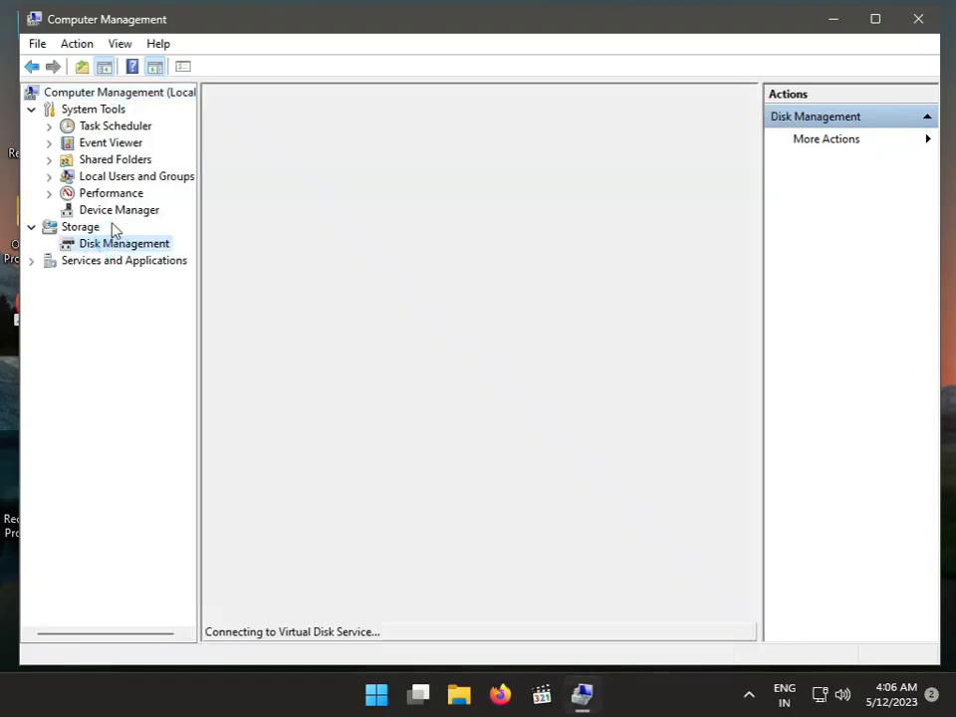
pyautogui.click(113, 210)
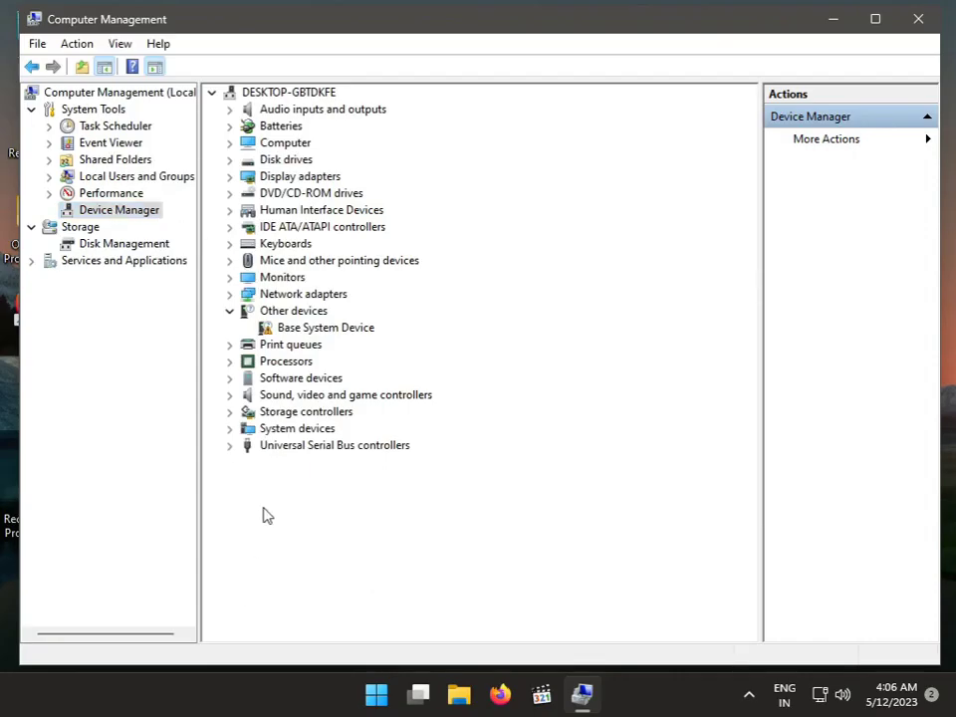
# Update the Base System Device driver with an automatic driver search, and close Computer Management.
pyautogui.click(289, 331)
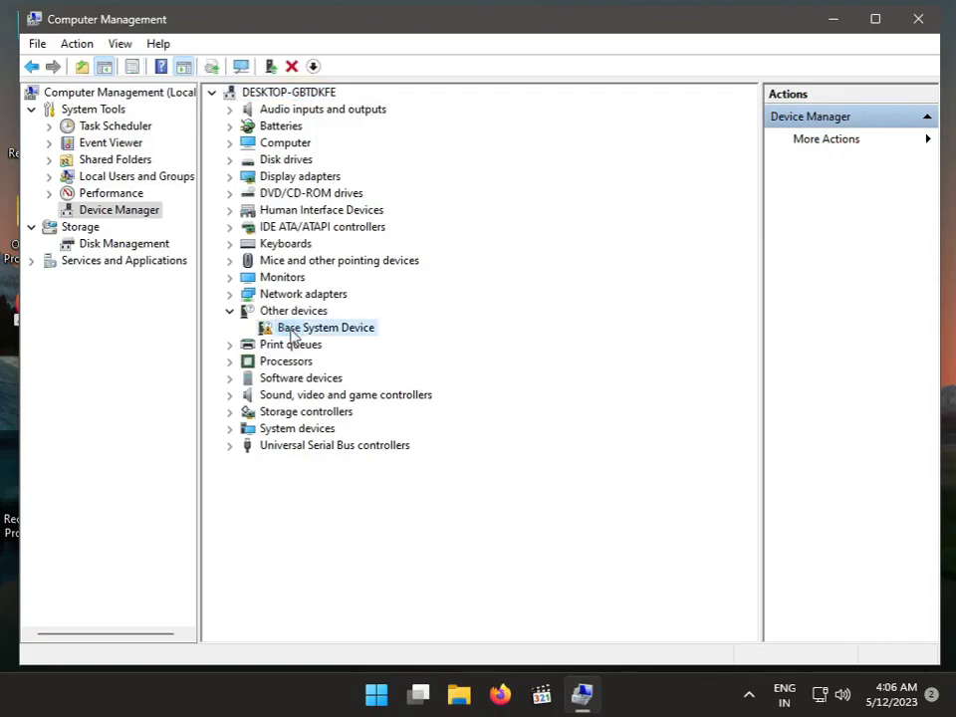
pyautogui.rightClick(292, 335)
pyautogui.click(334, 340)
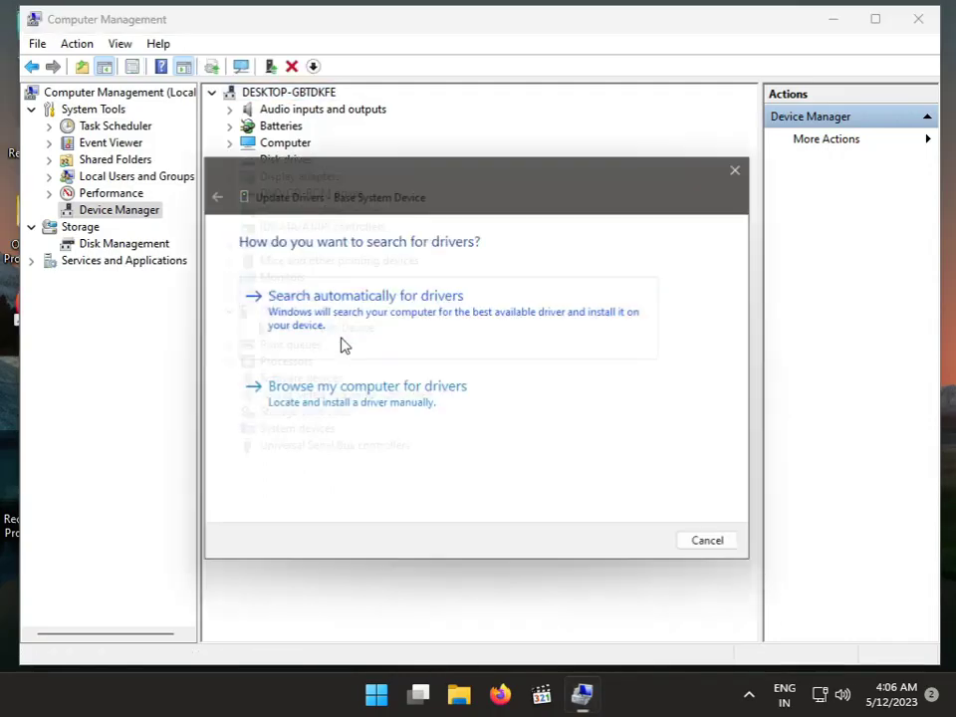
pyautogui.click(344, 338)
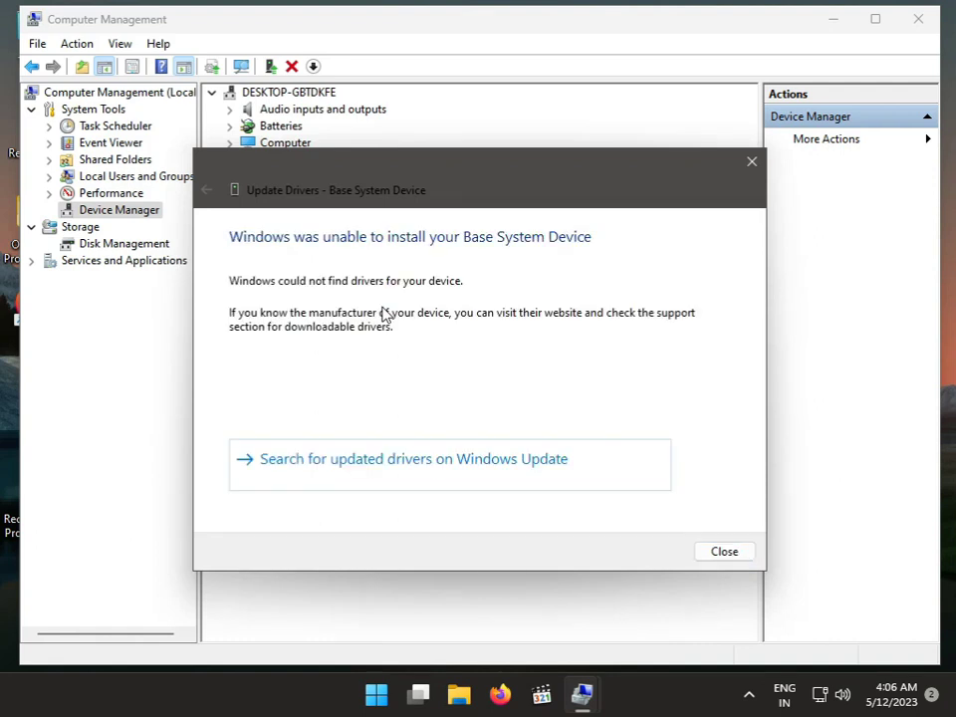
pyautogui.click(735, 555)
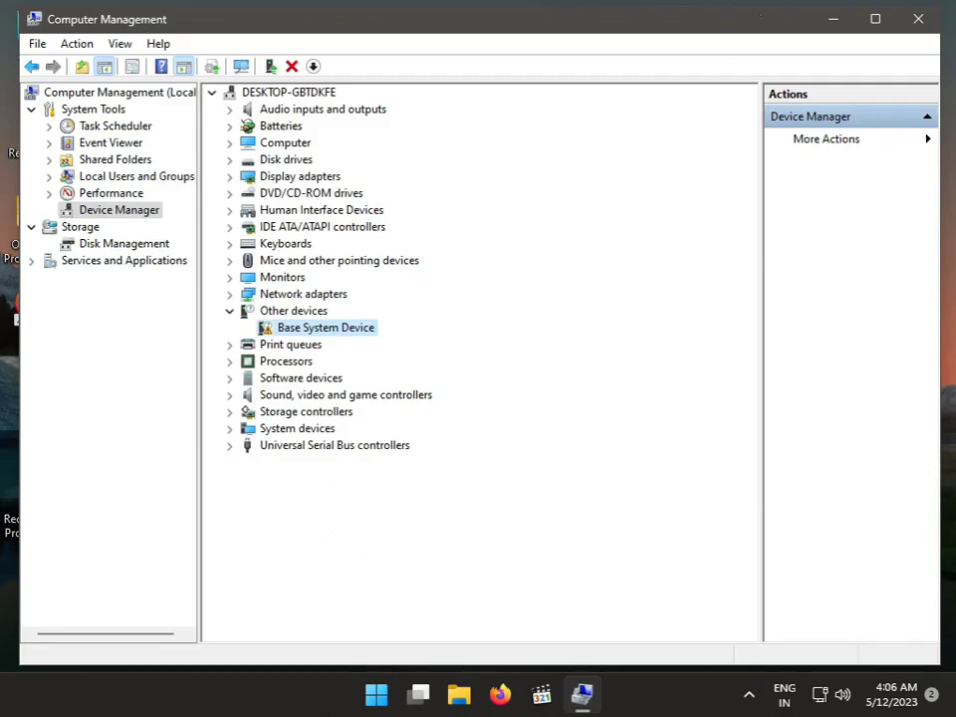
pyautogui.click(916, 23)
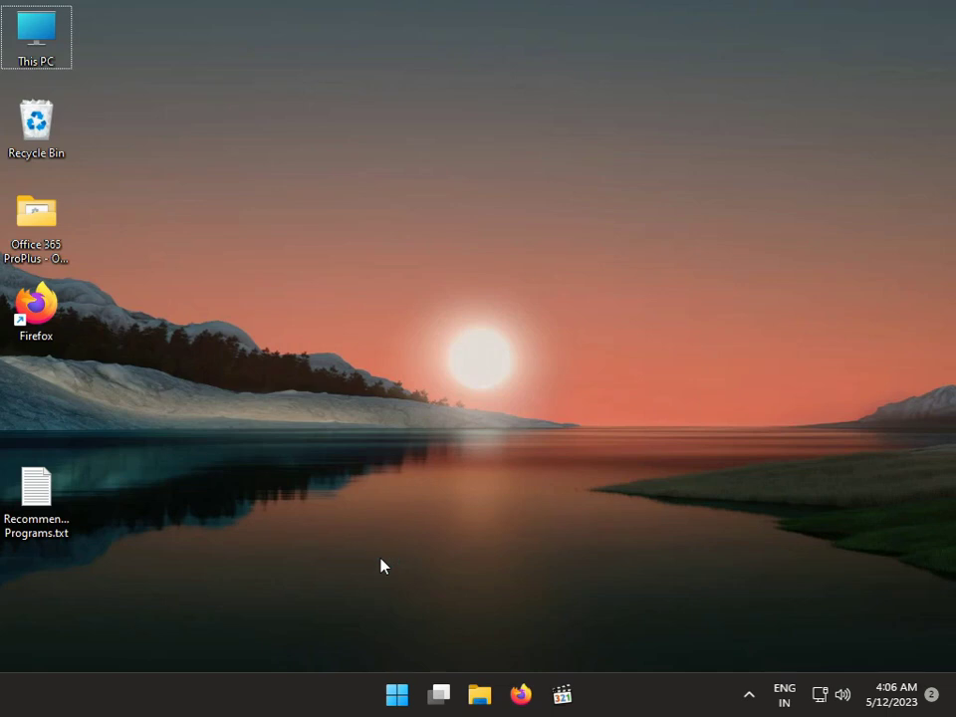
# Search Windows for services and open the Services app.
pyautogui.press('super+r')
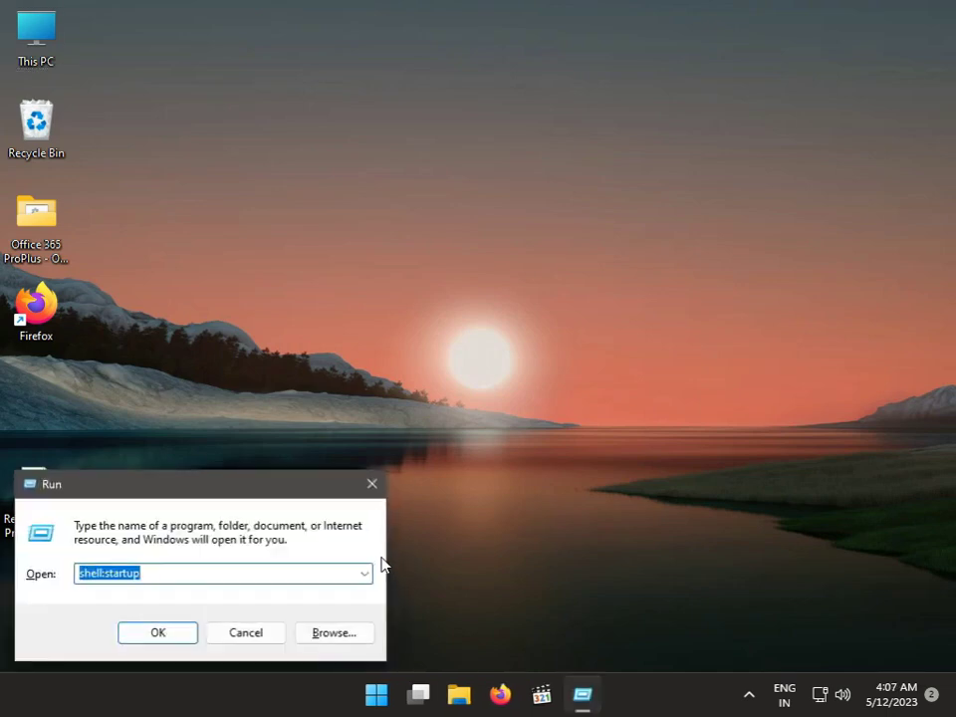
pyautogui.click(373, 485)
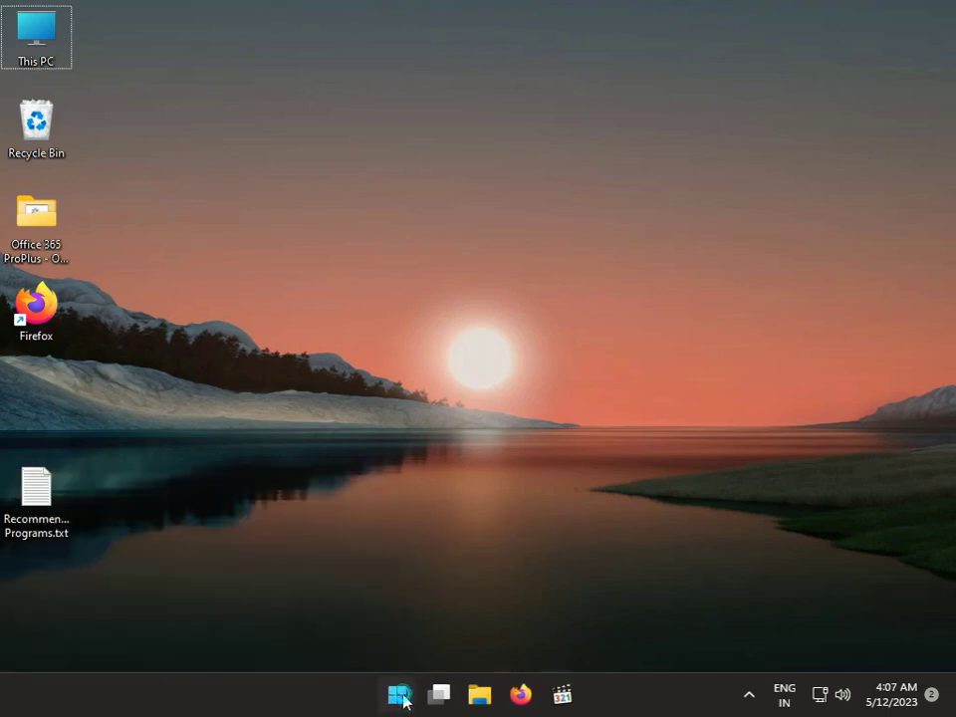
pyautogui.click(400, 697)
pyautogui.write('services')
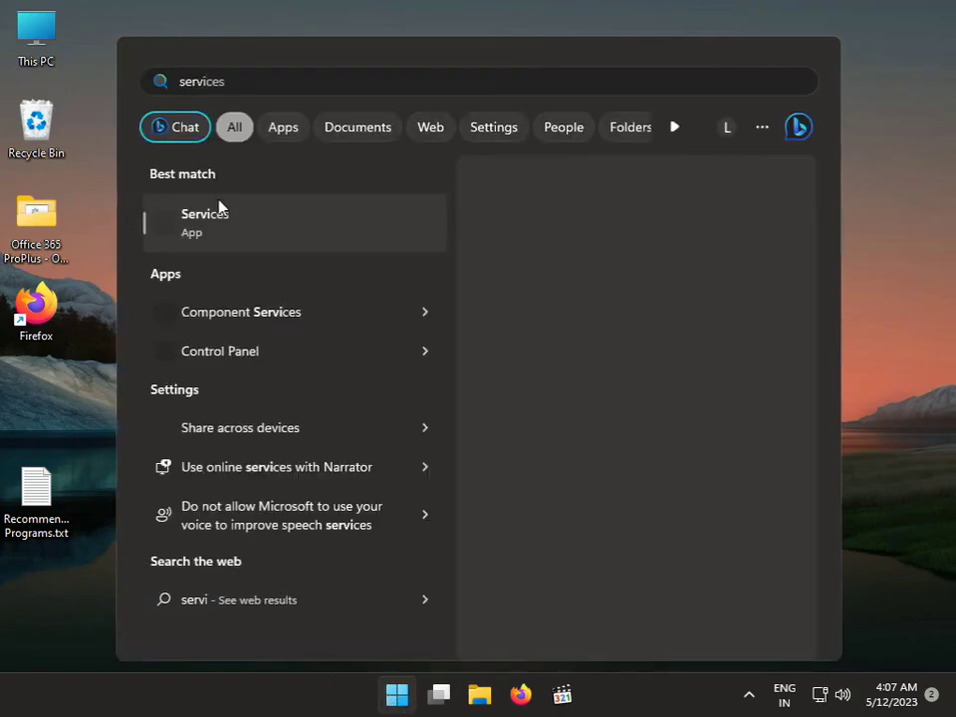
pyautogui.click(231, 217)
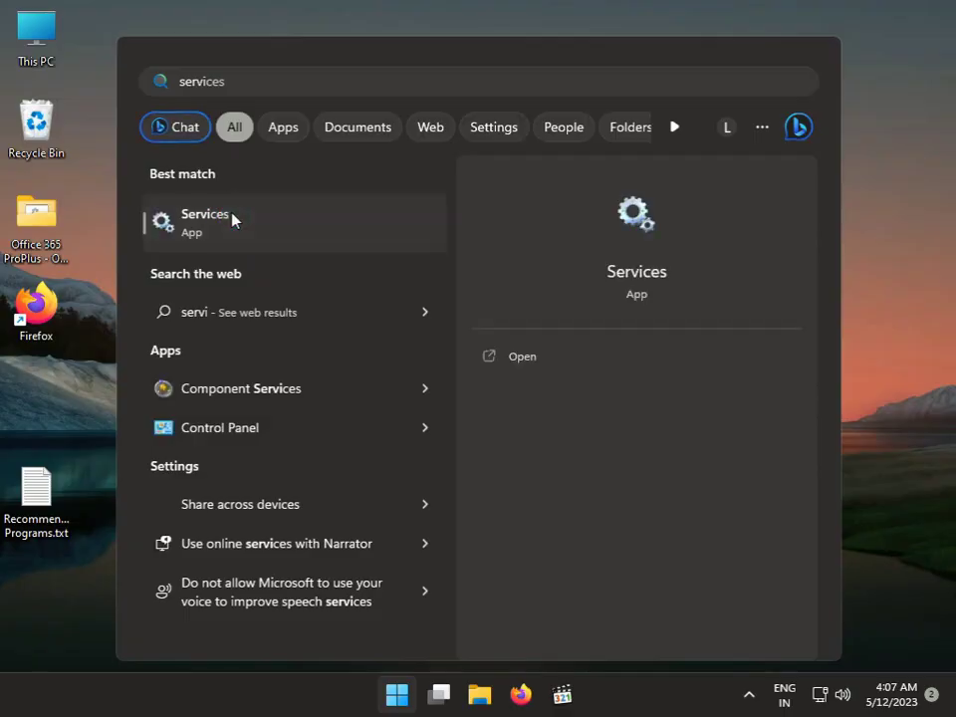
pyautogui.click(231, 218)
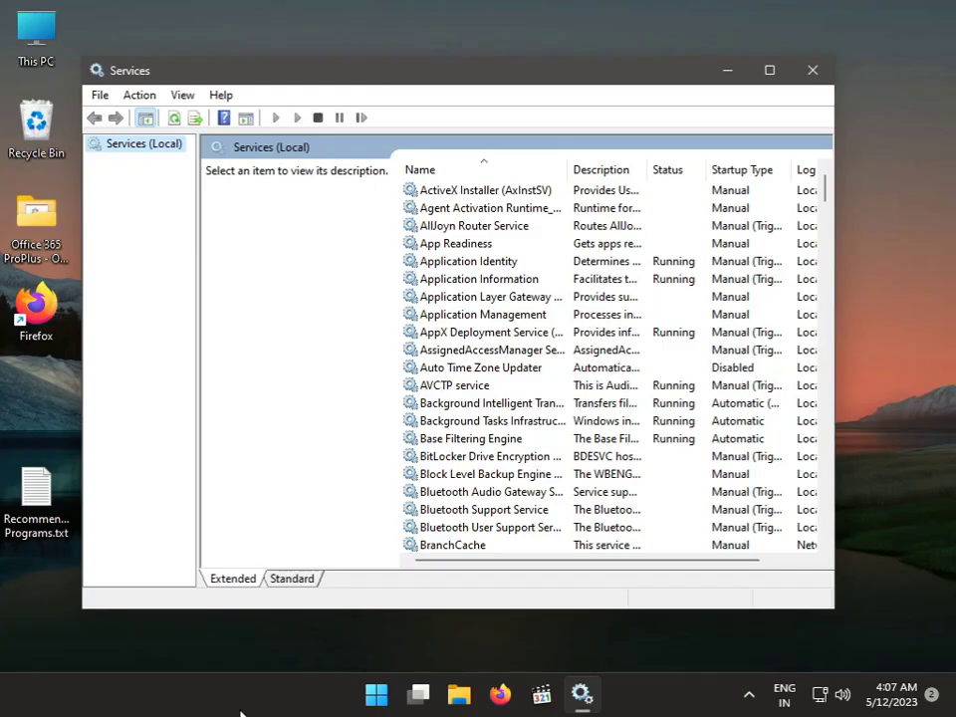
# Set the Print Spooler service's startup type to Automatic and restart the service, closing Services when done.
pyautogui.click(470, 456)
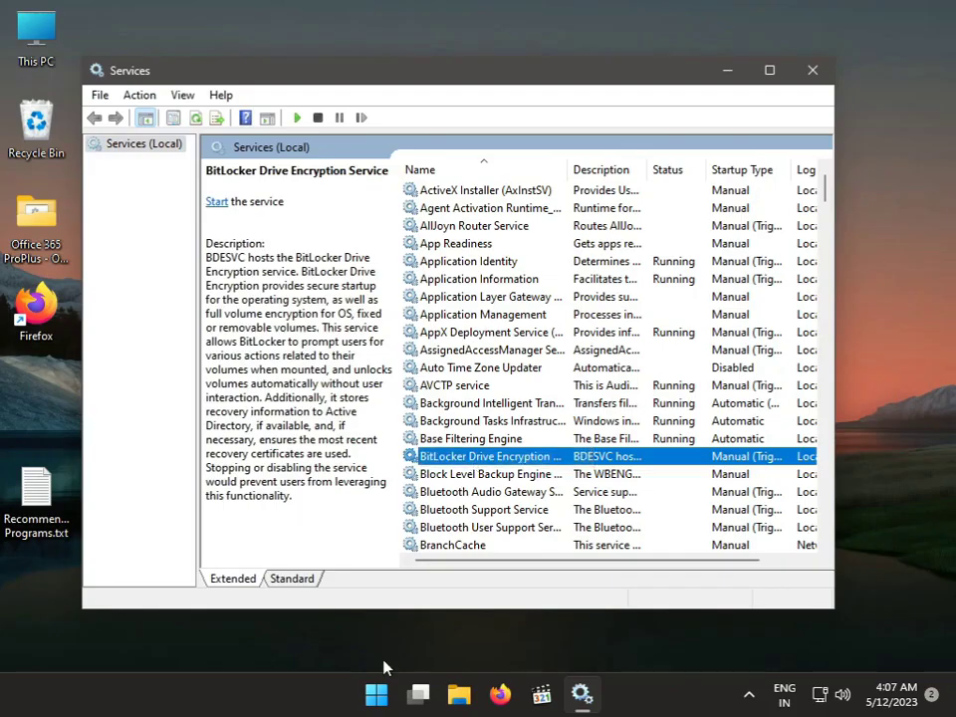
pyautogui.press('p')
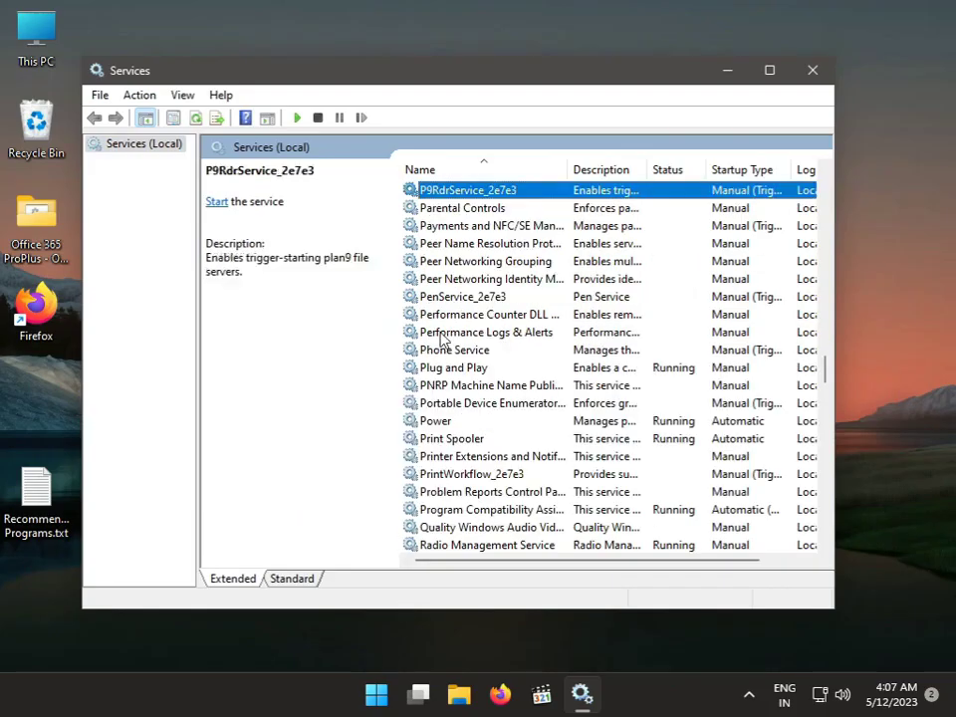
pyautogui.click(454, 440)
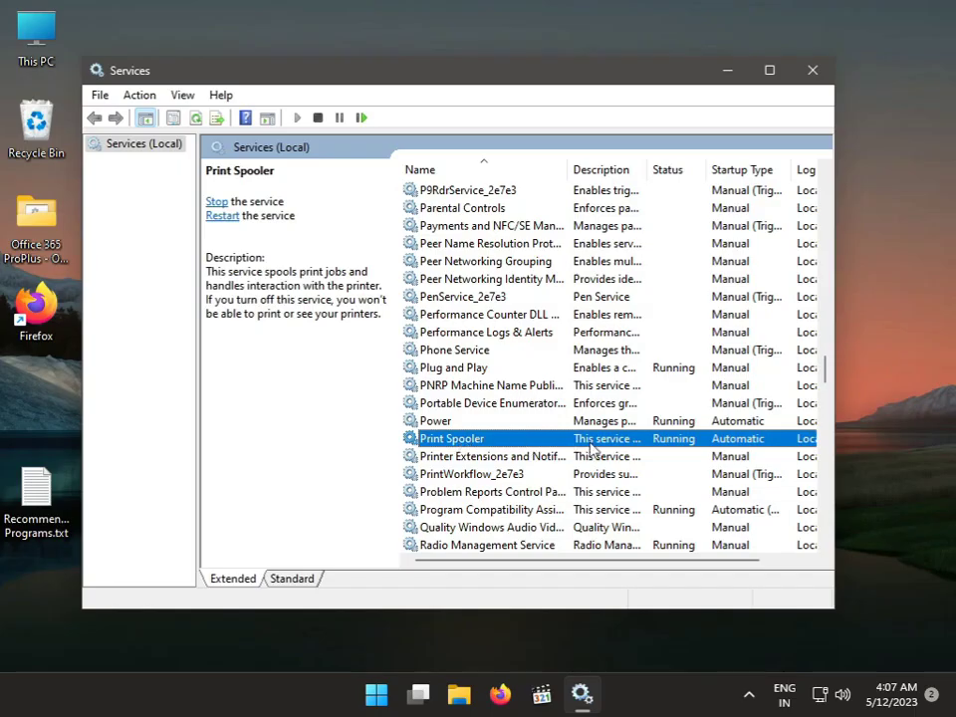
pyautogui.doubleClick(686, 445)
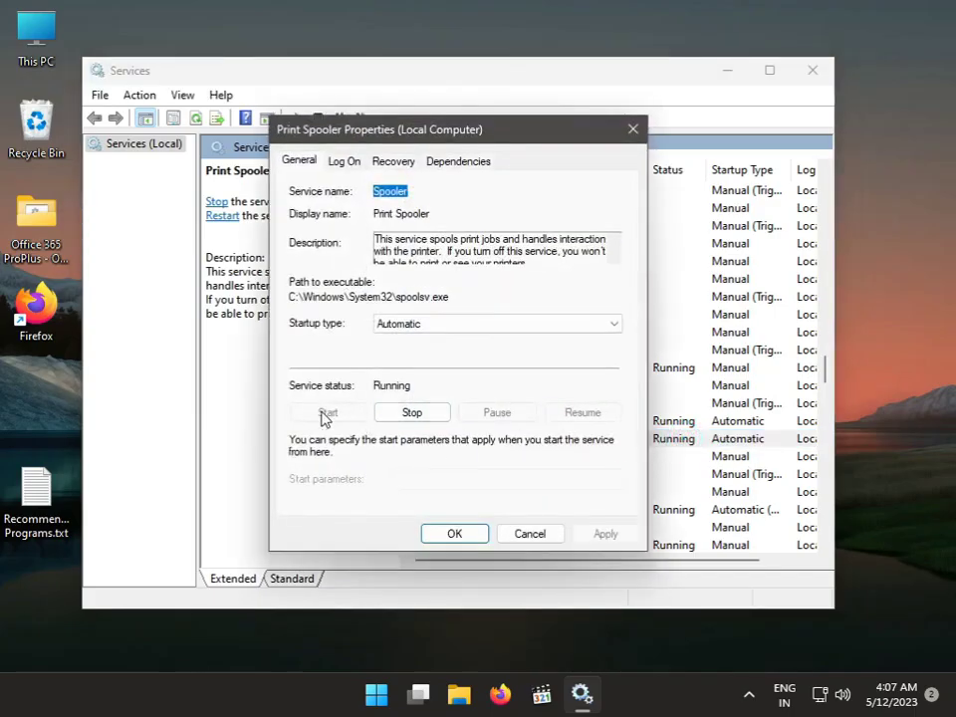
pyautogui.click(431, 326)
pyautogui.click(428, 355)
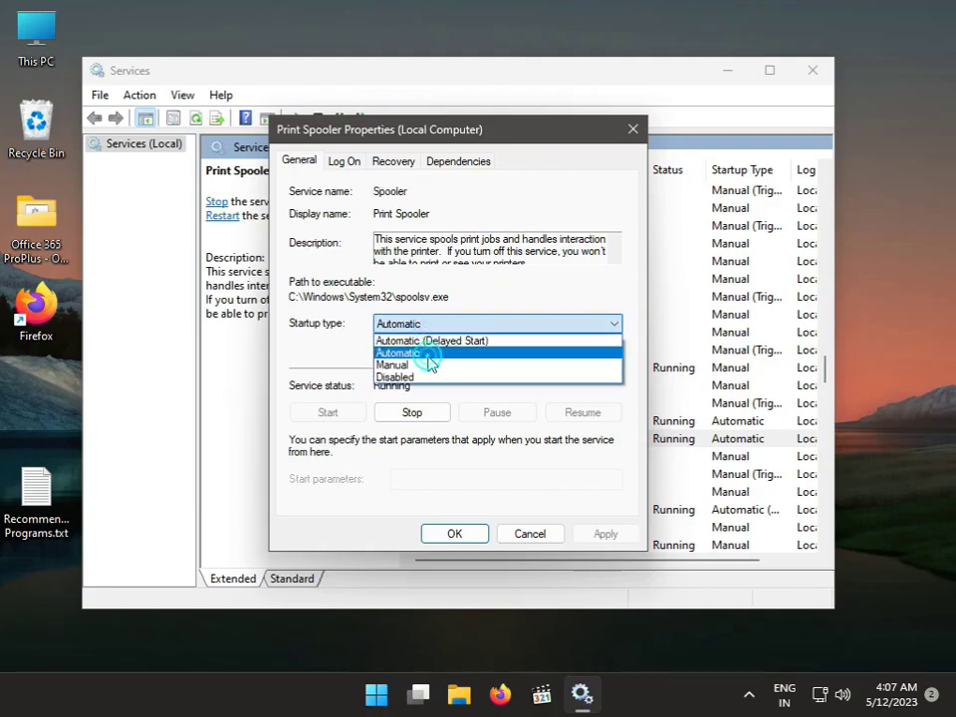
pyautogui.click(483, 537)
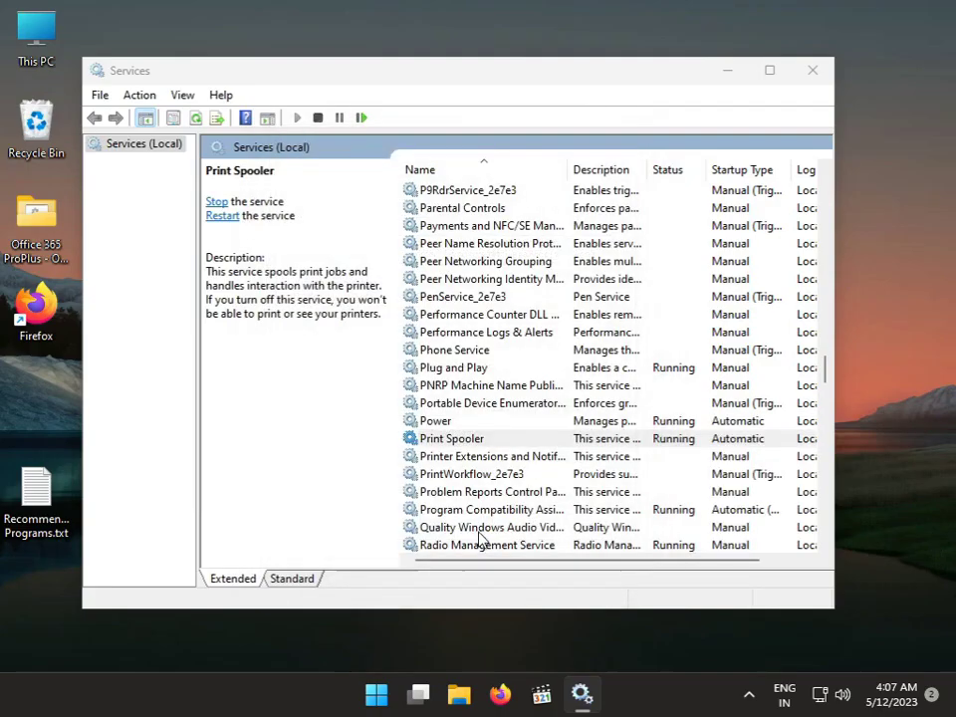
pyautogui.click(221, 216)
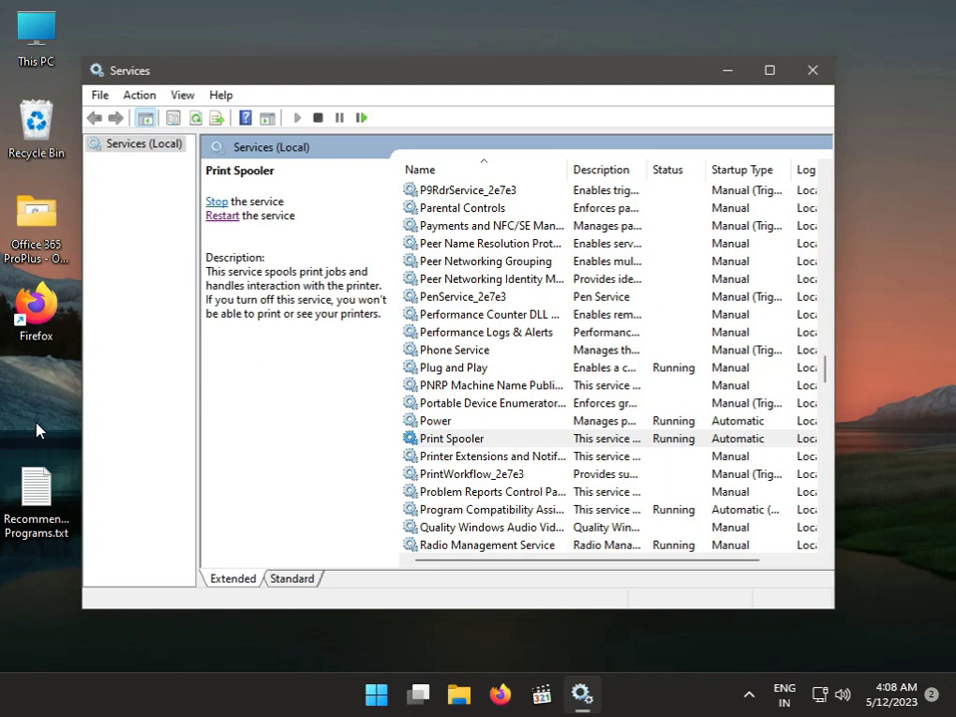
pyautogui.click(806, 78)
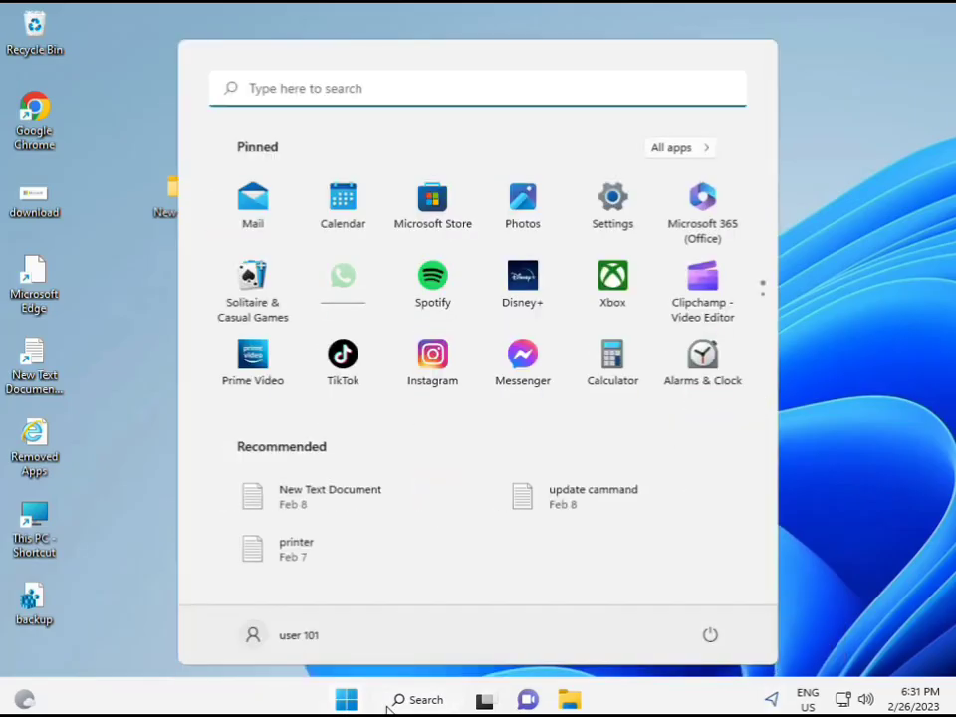
# Search Windows for cmd and run Command Prompt as administrator, allowing it to make changes to the device.
pyautogui.click(346, 700)
pyautogui.click(390, 701)
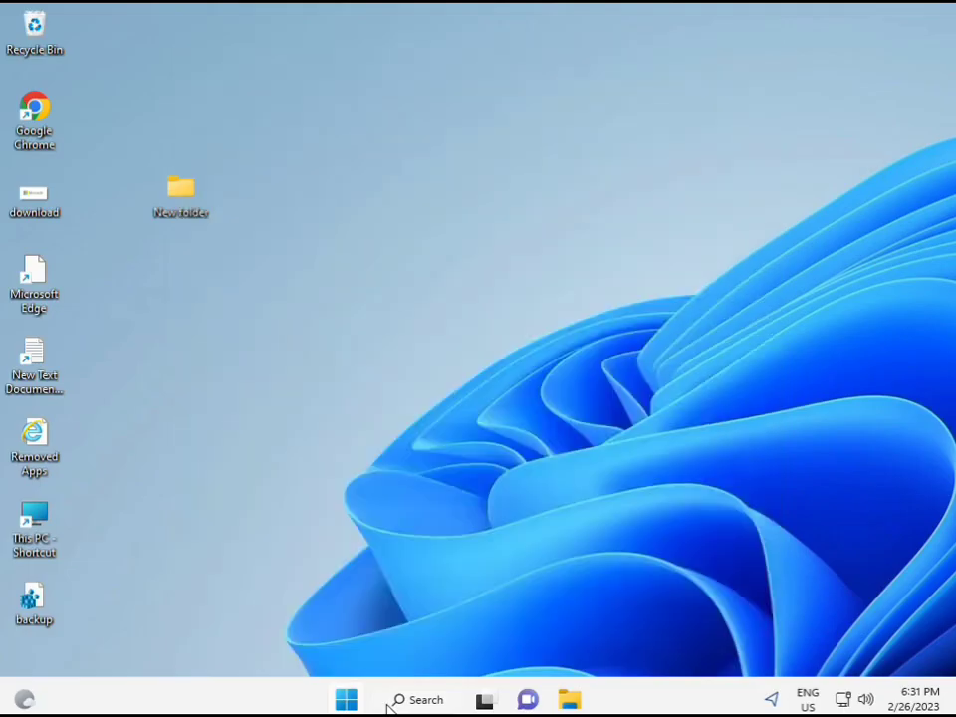
pyautogui.write('cmd')
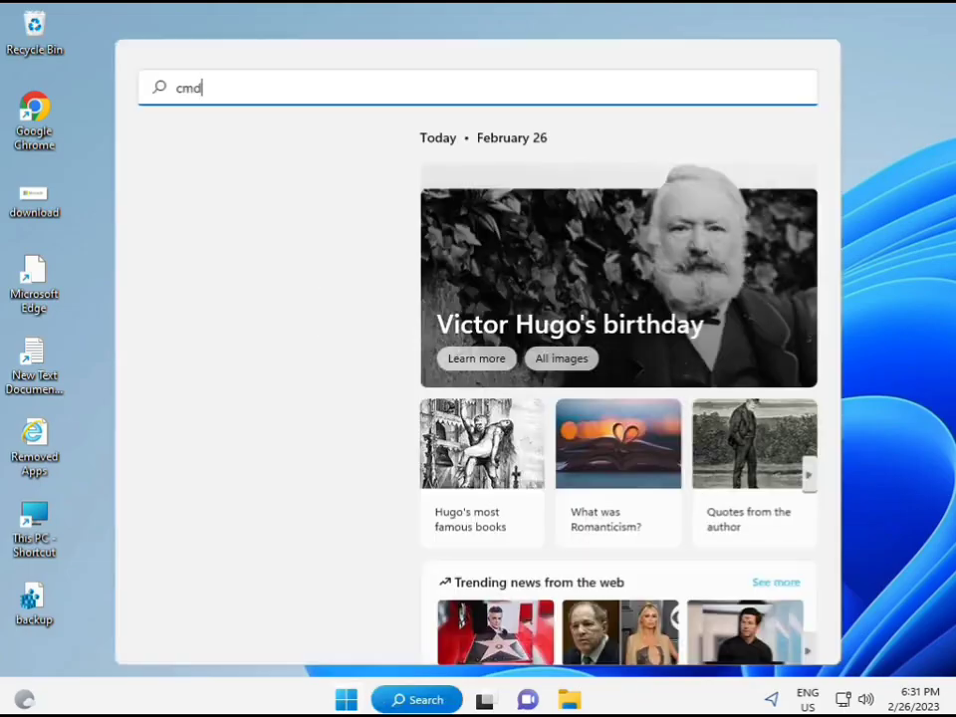
pyautogui.click(212, 234)
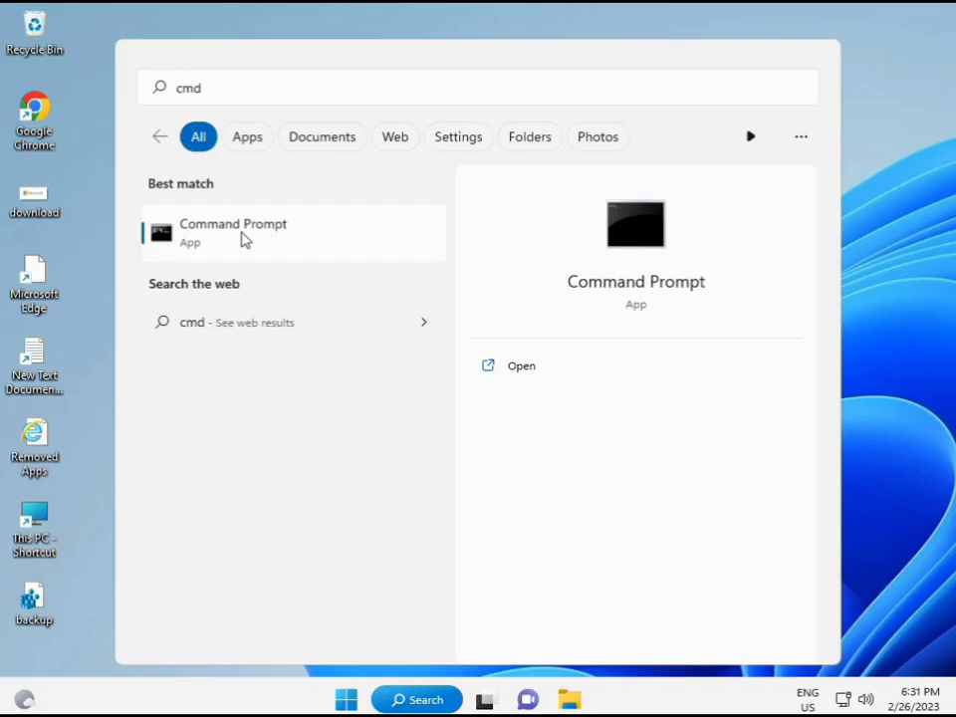
pyautogui.rightClick(243, 240)
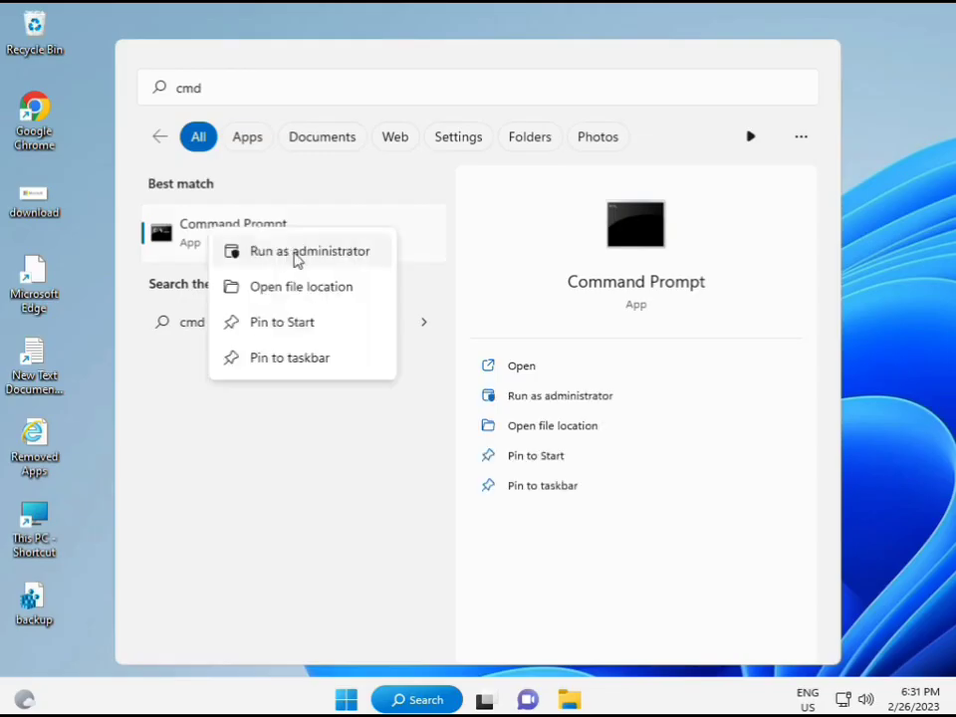
pyautogui.press('Escape')
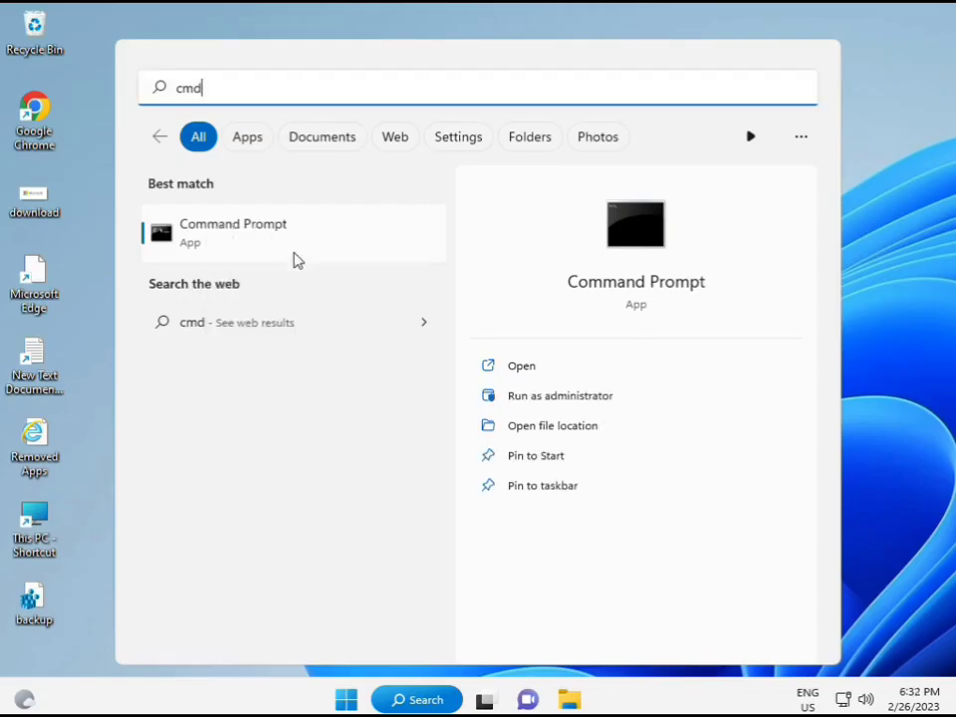
pyautogui.hotkey('ctrl', 'shift', 'Return')
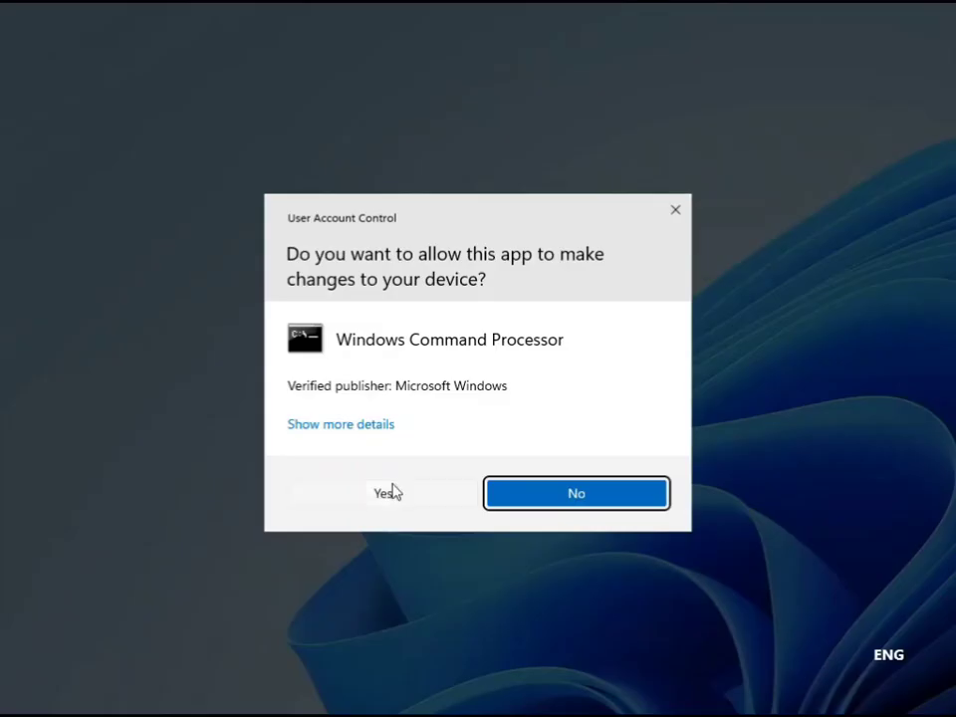
pyautogui.click(388, 492)
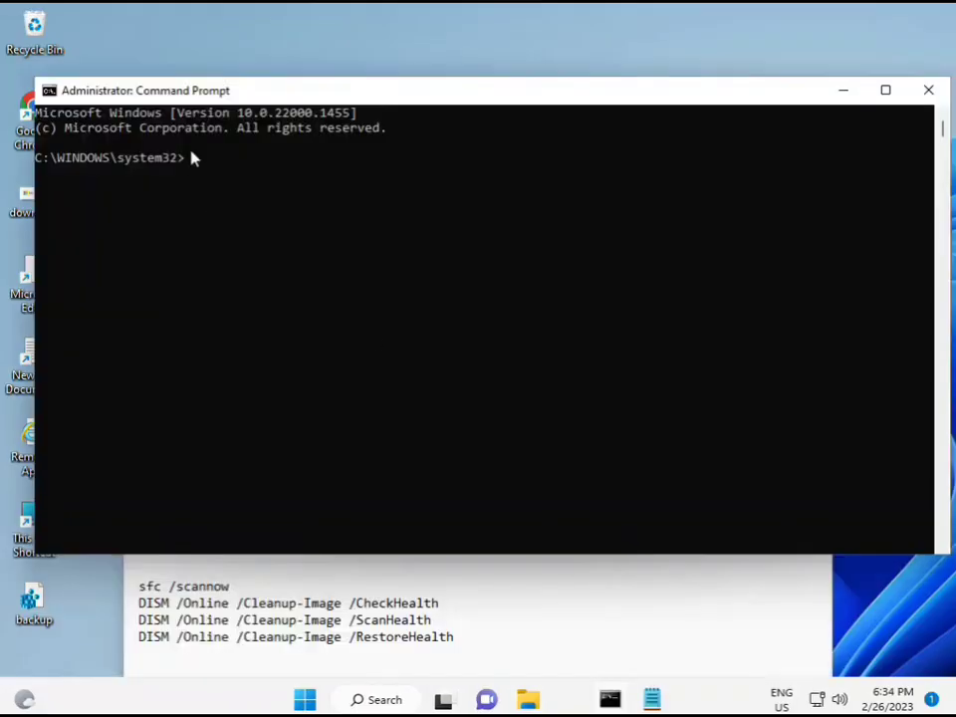
# Run the system file check with the command sfc /scannow.
pyautogui.click(246, 213)
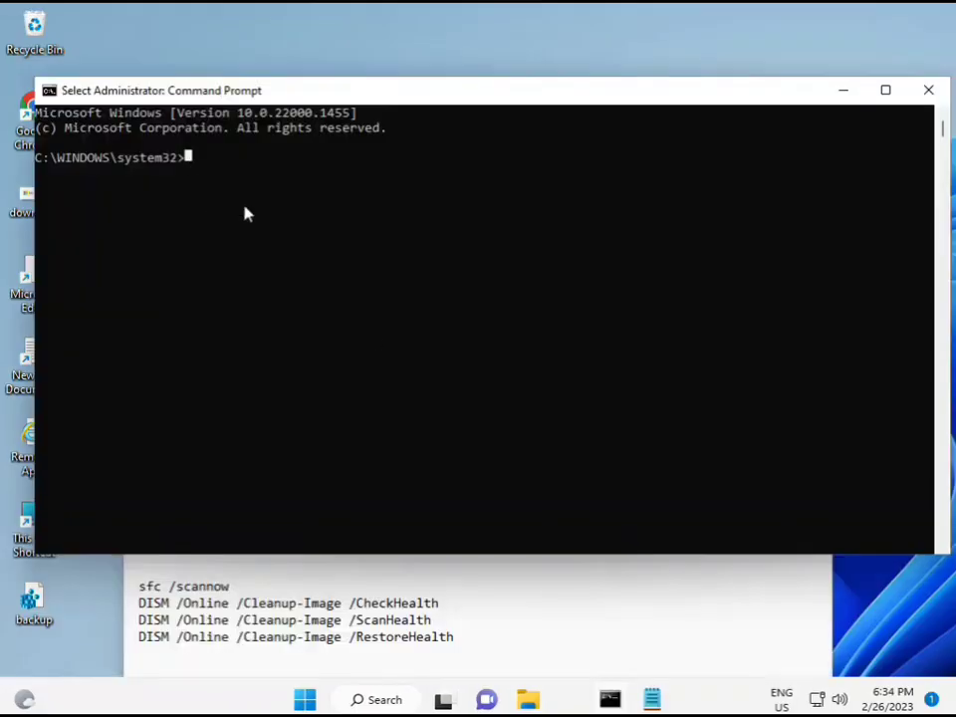
pyautogui.write('sca')
pyautogui.press('BackSpace')
pyautogui.press('BackSpace')
pyautogui.press('BackSpace')
pyautogui.write('sfc ')
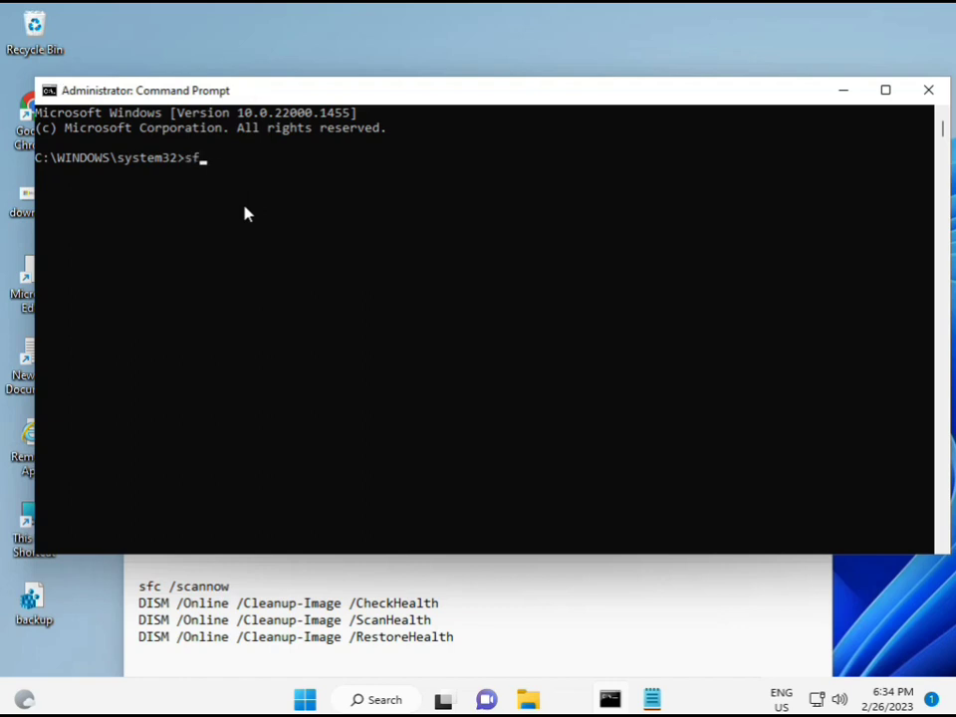
pyautogui.write('/scannow')
pyautogui.press('Return')
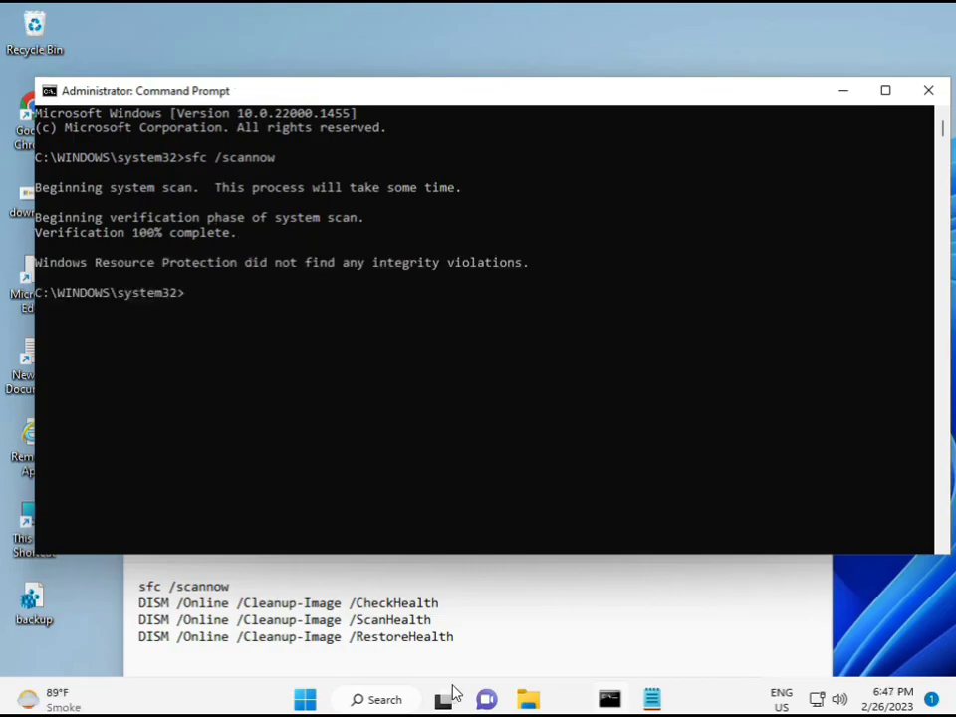
# Copy the DISM /Online /Cleanup-Image /CheckHealth command from the Notepad document and run it in Command Prompt.
pyautogui.moveTo(138, 602); pyautogui.dragTo(447, 603)
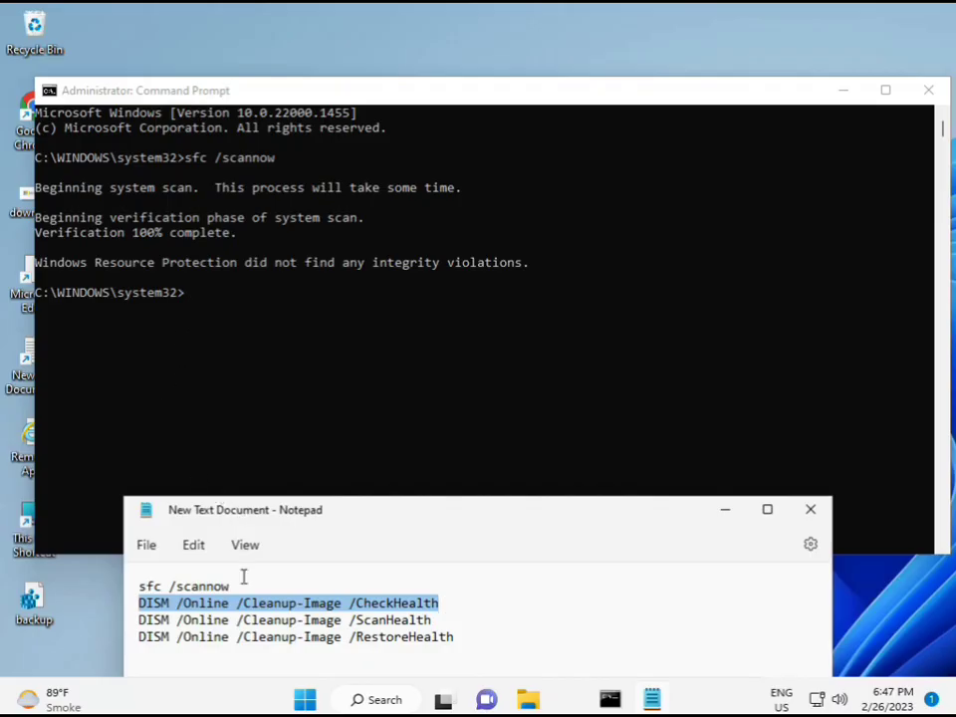
pyautogui.rightClick(252, 605)
pyautogui.click(299, 316)
pyautogui.click(194, 304)
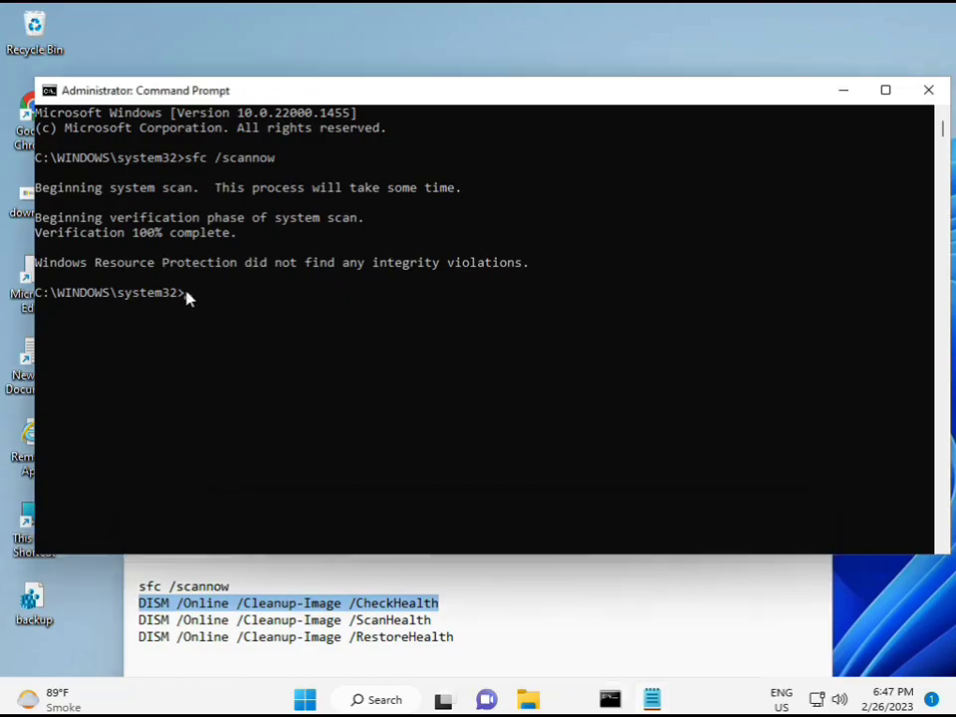
pyautogui.rightClick(74, 89)
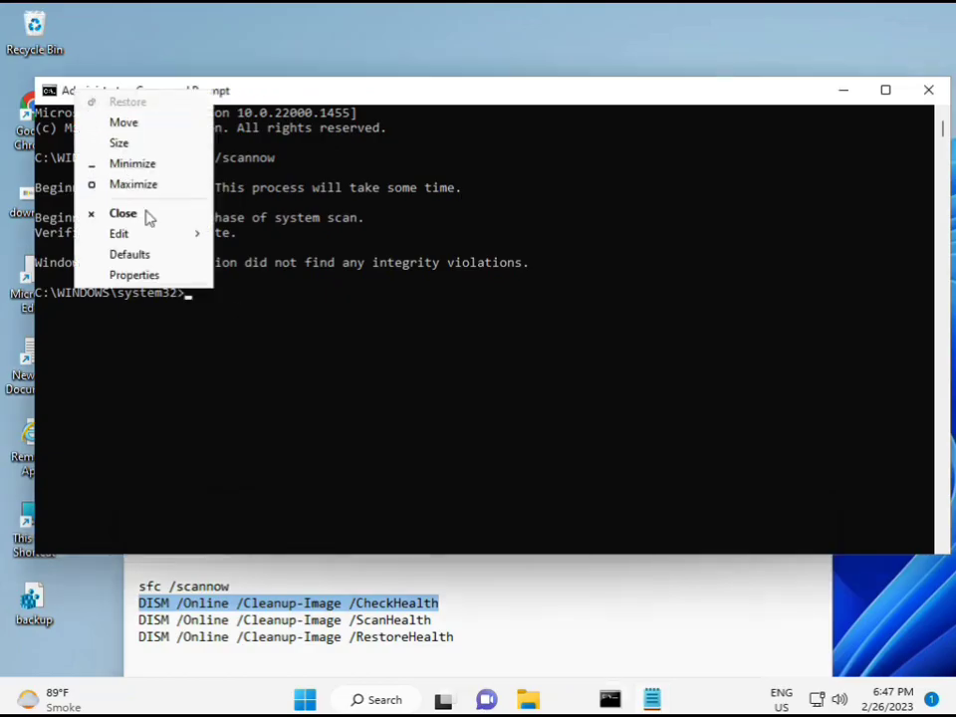
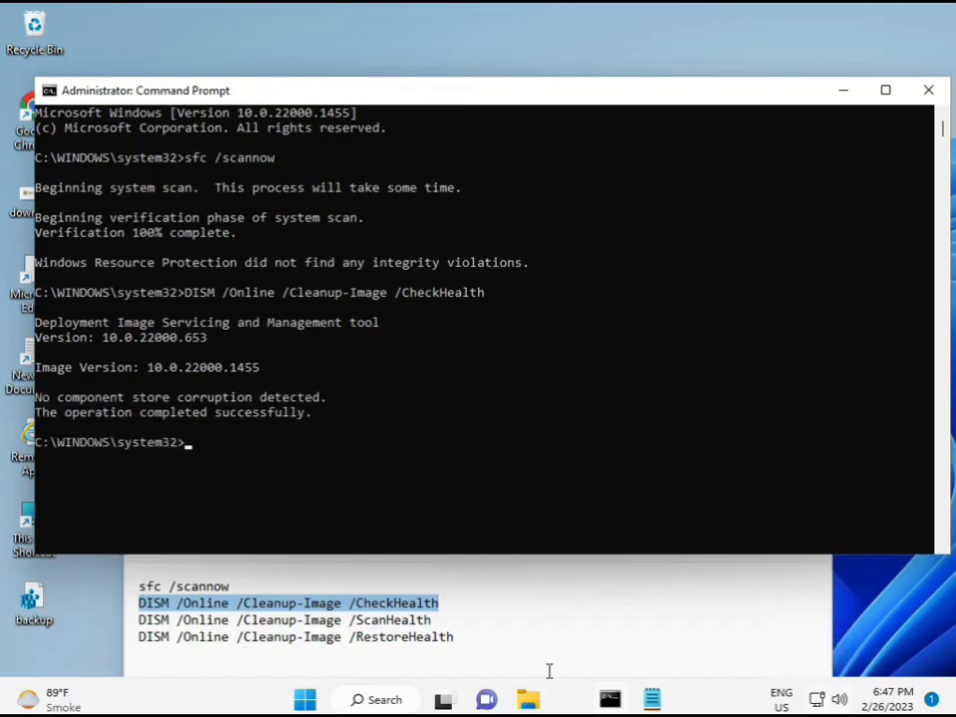
# Copy the DISM /Online /Cleanup-Image /ScanHealth command from the Notepad document and run it in Command Prompt.
pyautogui.moveTo(138, 619); pyautogui.dragTo(274, 619)
pyautogui.click(457, 608)
pyautogui.tripleClick(453, 619)
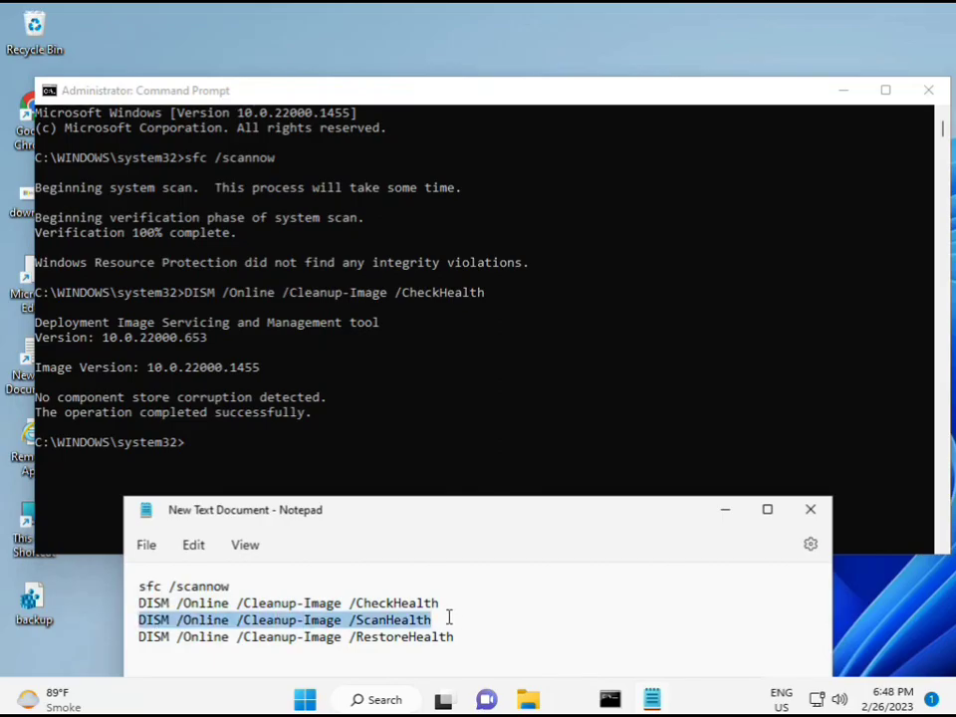
pyautogui.rightClick(423, 625)
pyautogui.click(464, 354)
pyautogui.click(196, 453)
pyautogui.click(189, 444)
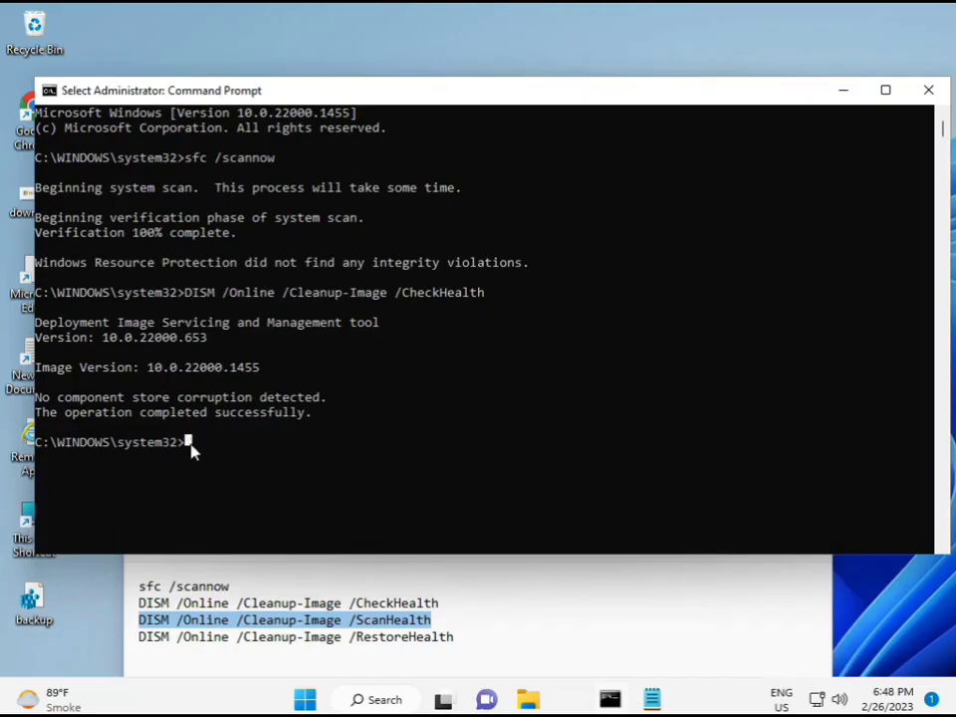
pyautogui.rightClick(194, 450)
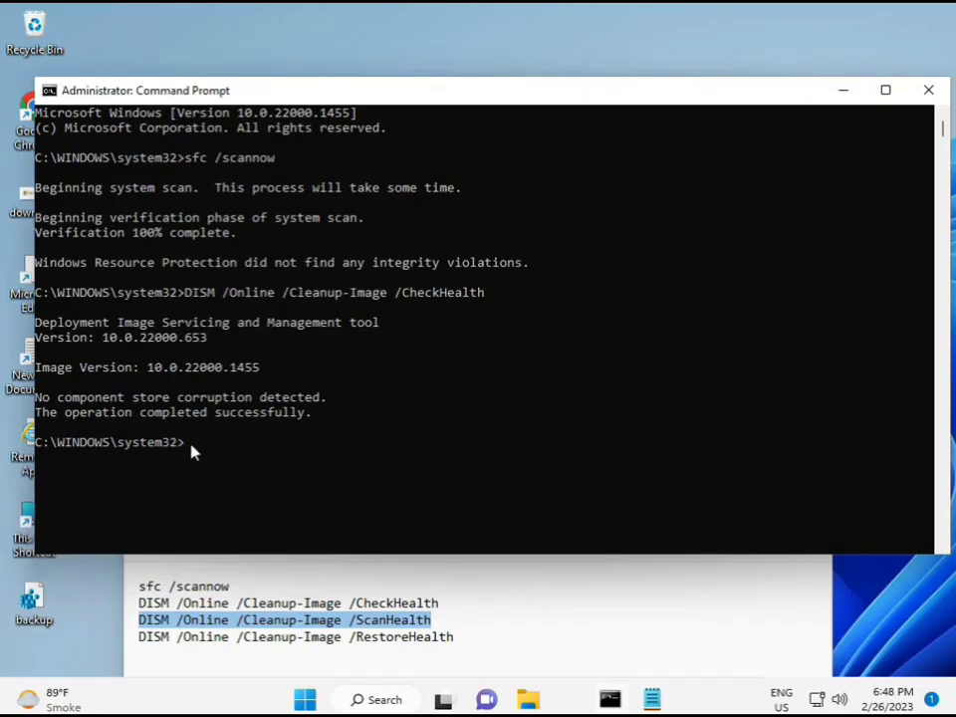
pyautogui.rightClick(194, 452)
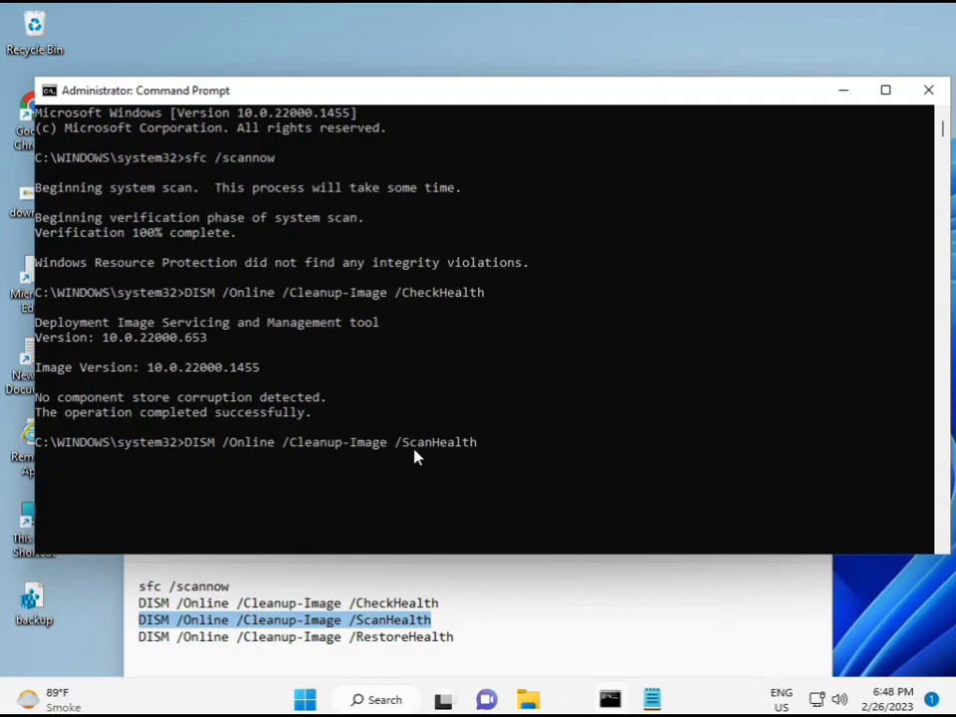
pyautogui.press('Return')
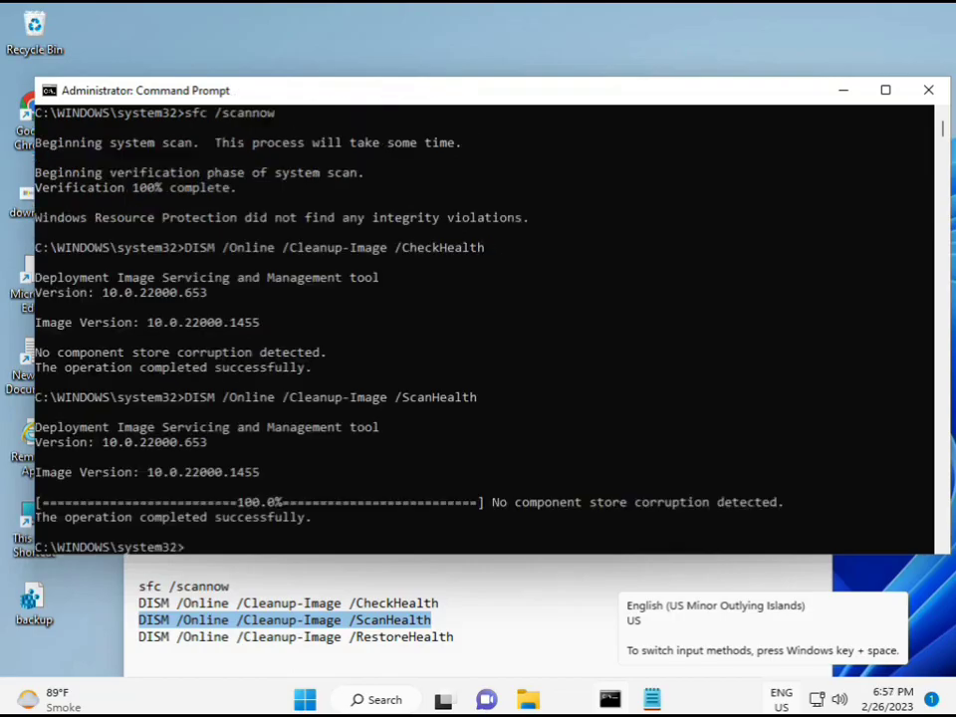
# Copy DISM /Online /Cleanup-Image /RestoreHealth from the Notepad document and paste it at the Command Prompt.
pyautogui.moveTo(209, 518); pyautogui.dragTo(312, 519)
pyautogui.tripleClick(225, 638)
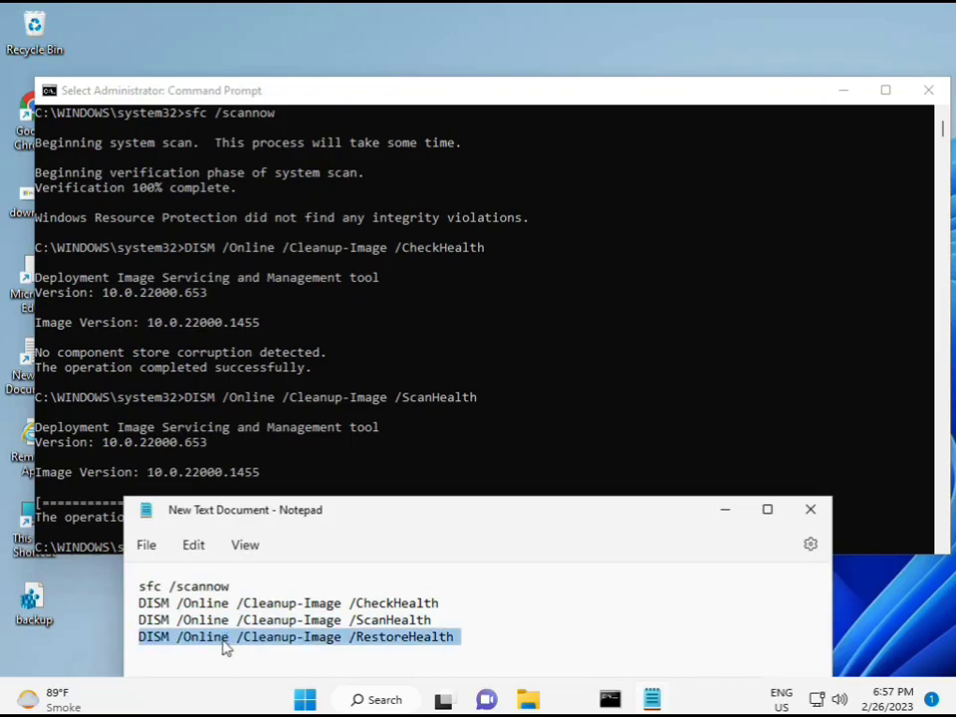
pyautogui.rightClick(228, 643)
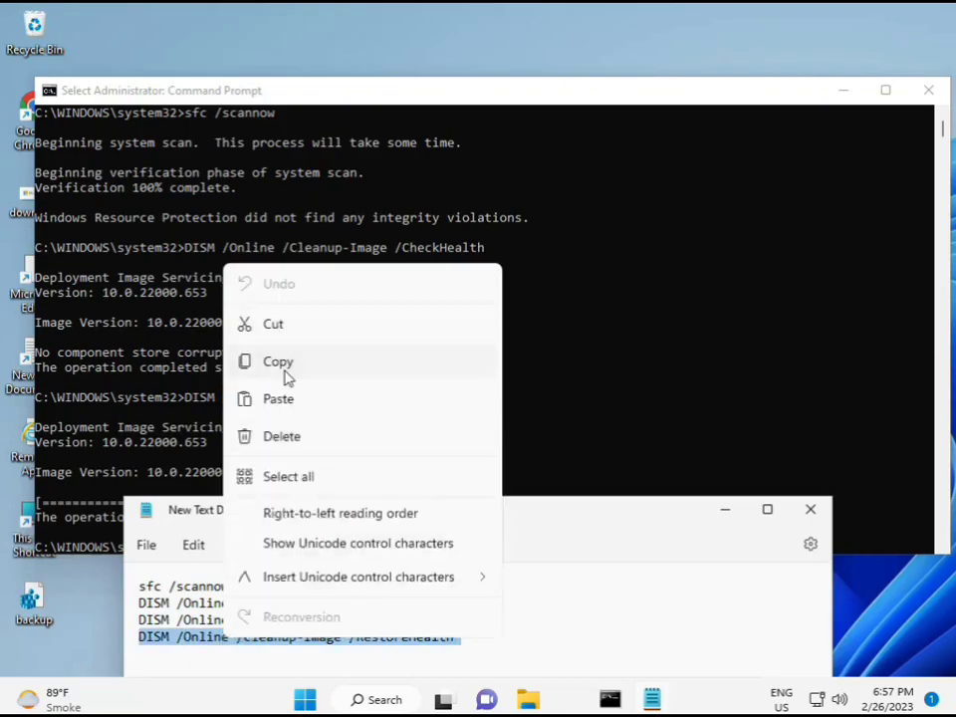
pyautogui.click(284, 363)
pyautogui.click(267, 487)
pyautogui.click(188, 551)
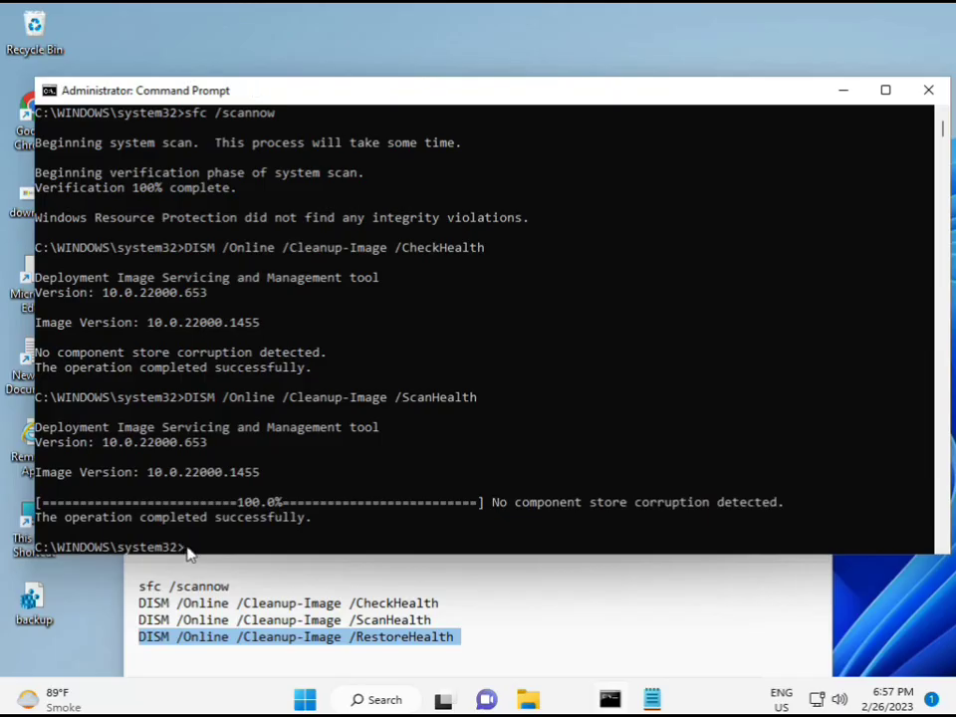
pyautogui.click(188, 551)
pyautogui.click(188, 550)
pyautogui.click(188, 550)
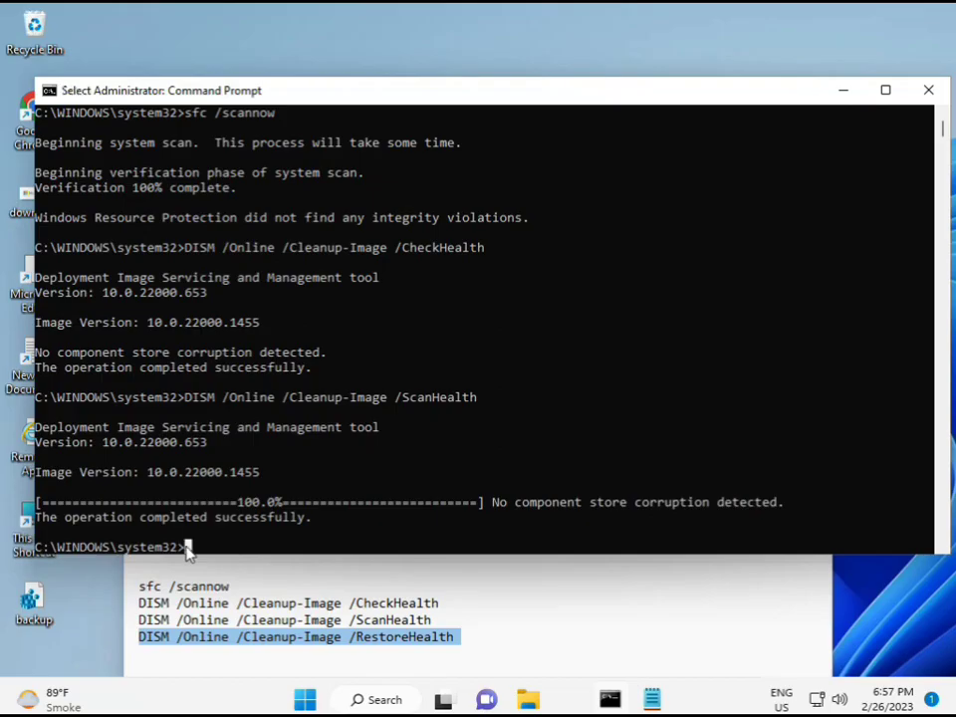
pyautogui.hotkey('ctrl', 'v')
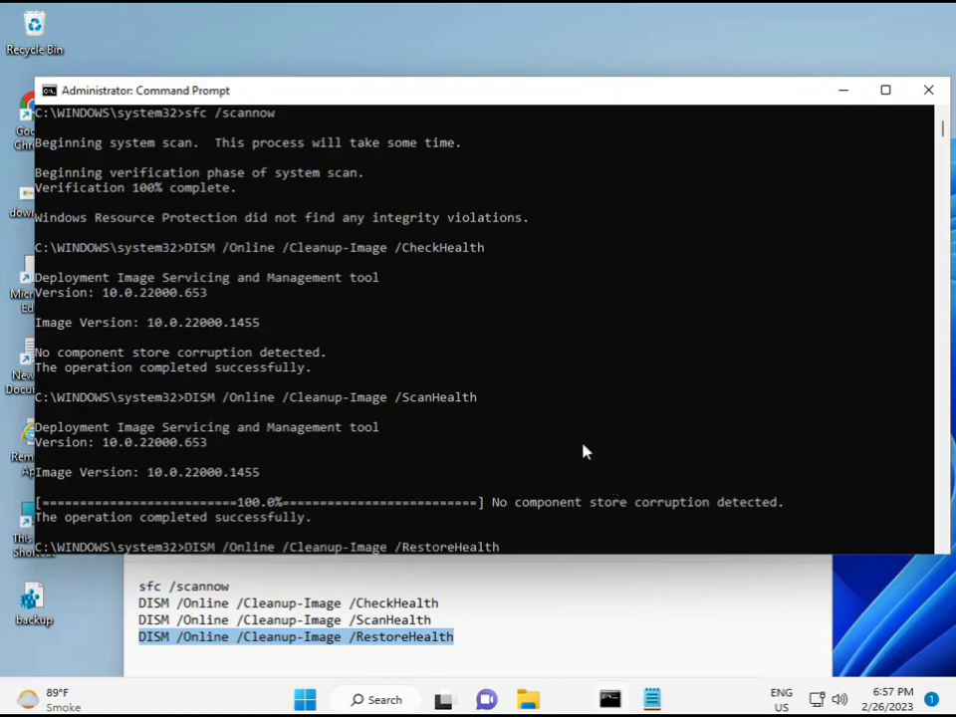
# Run the pasted DISM RestoreHealth command to repair the Windows image.
pyautogui.scroll(-9, 583, 450)
pyautogui.scroll(7, 581, 450)
pyautogui.scroll(2, 917, 192)
pyautogui.moveTo(947, 128)
pyautogui.mouseDown()
pyautogui.moveTo(946, 144)
pyautogui.moveTo(945, 131)
pyautogui.mouseUp()
pyautogui.click(188, 279)
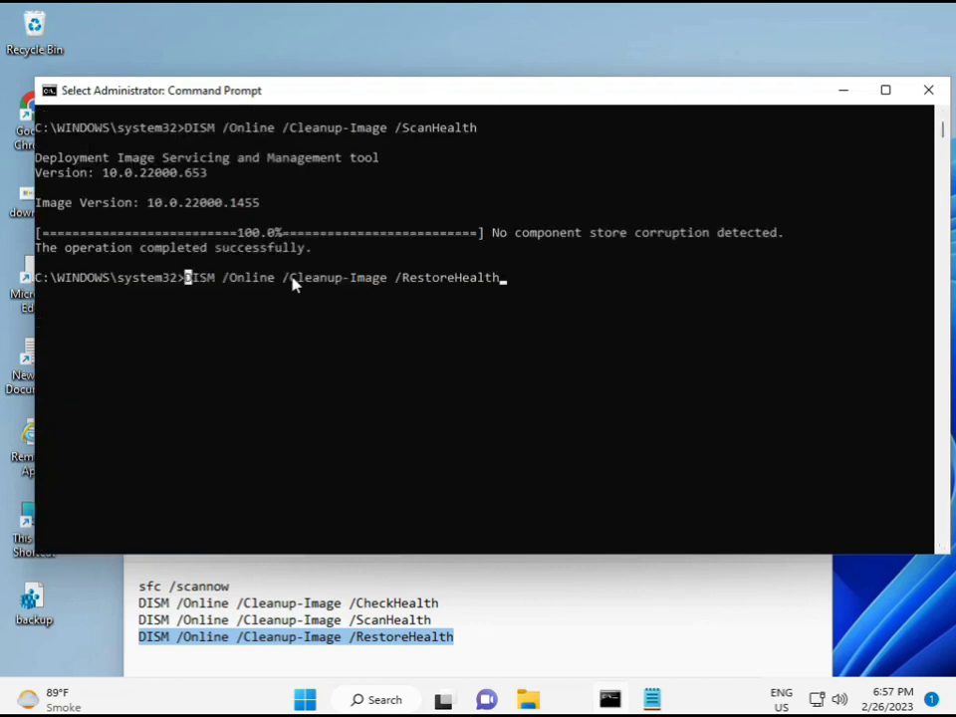
pyautogui.press('Return')
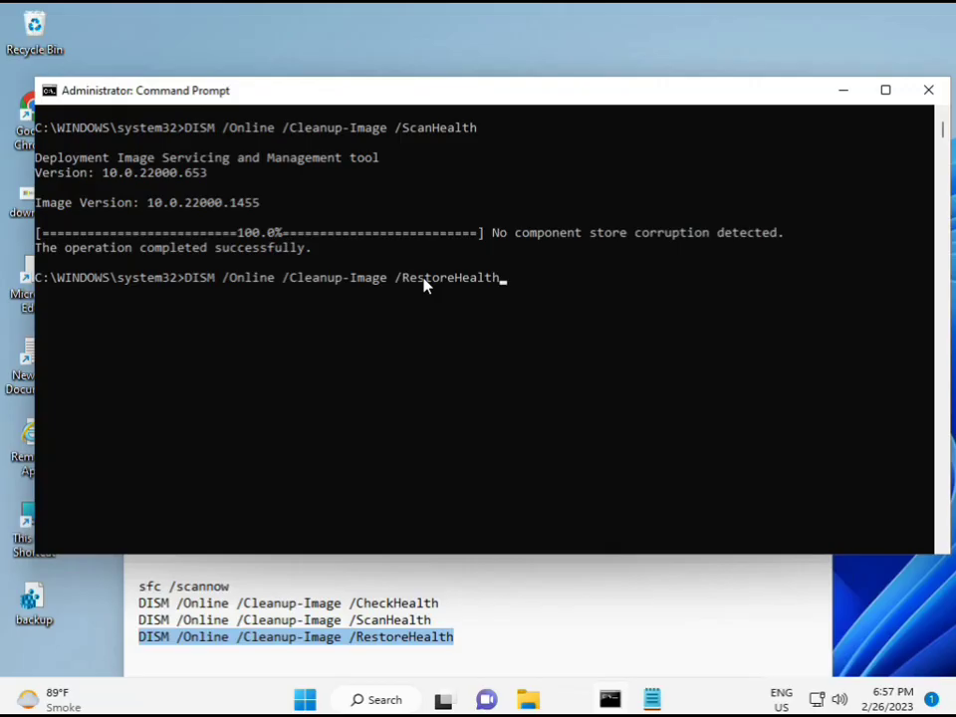
pyautogui.press('Return')
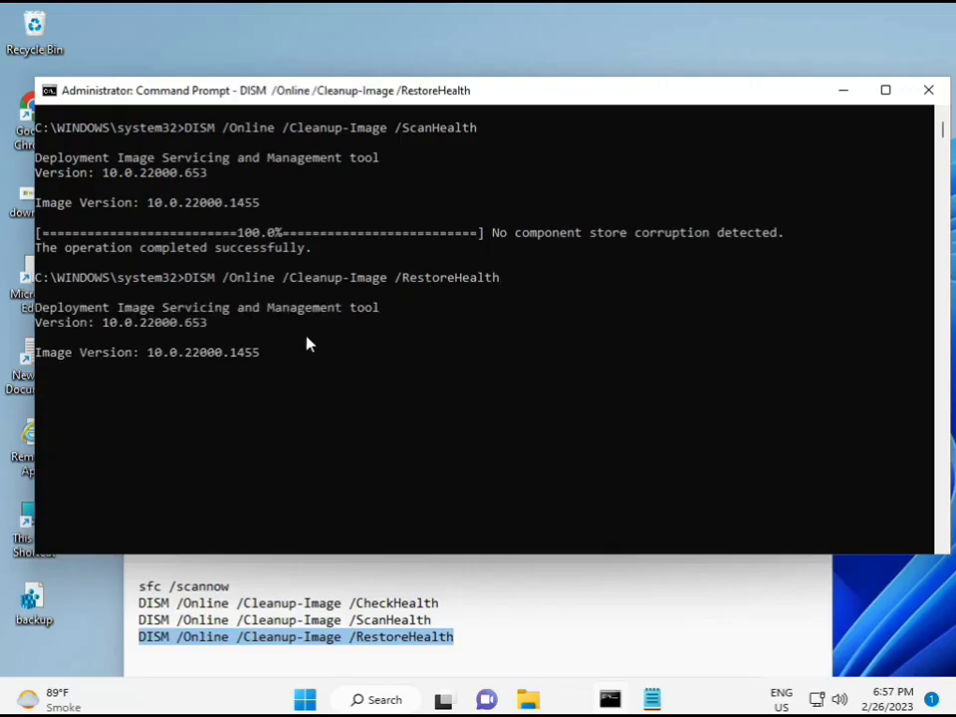